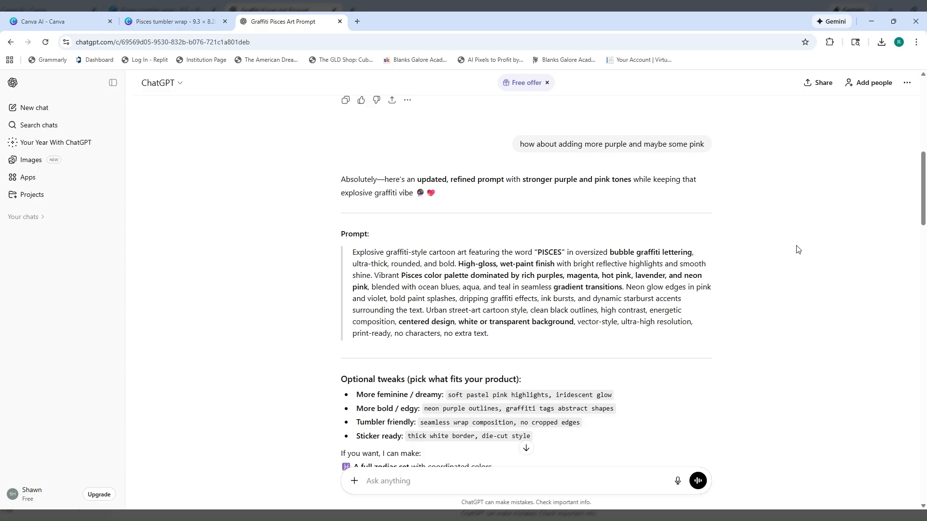
Step: Review the original PISCES bubble graffiti prompt and the refined version with more purple and pink in the ChatGPT conversation
scroll(798, 249, "up", 10)
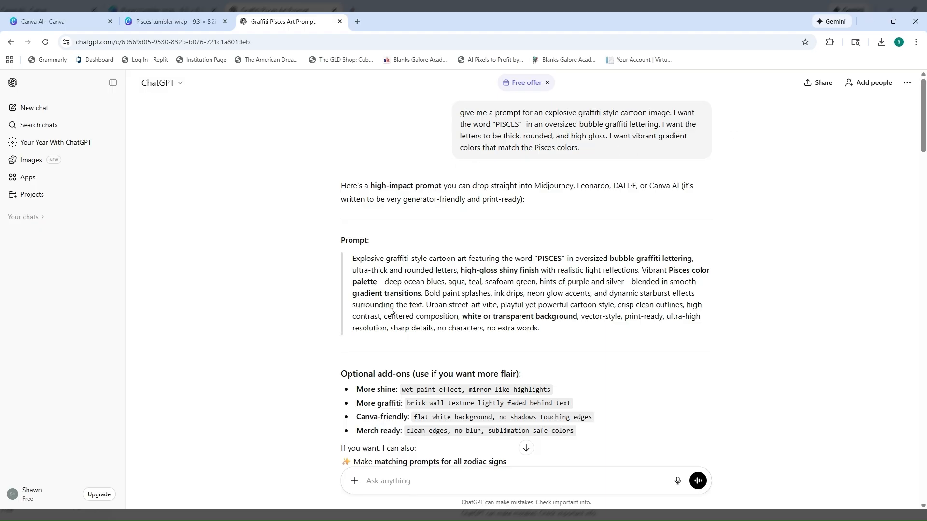
scroll(469, 294, "down", 2)
scroll(689, 352, "down", 6)
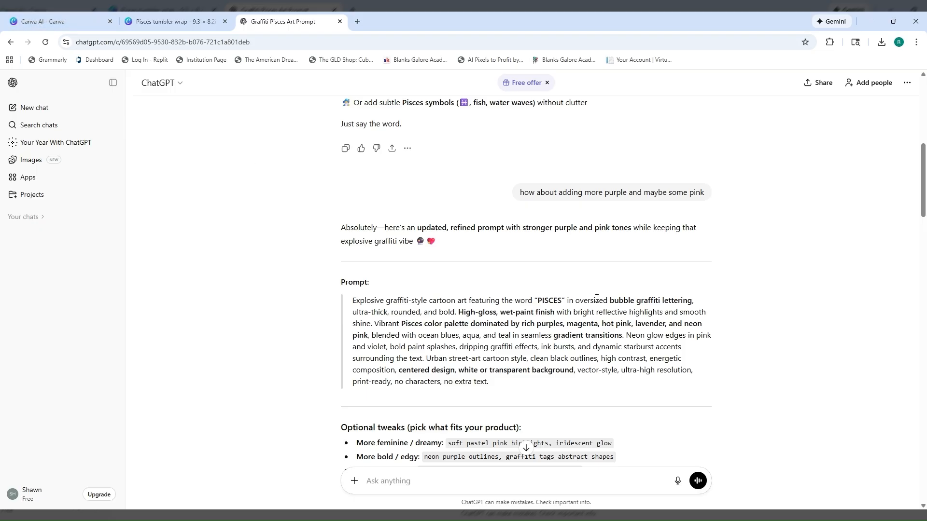
scroll(597, 298, "up", 1)
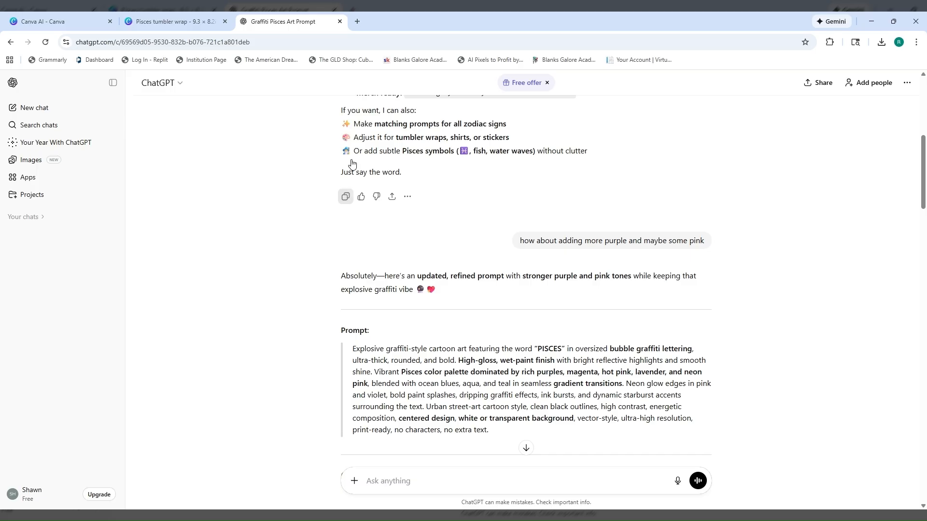
scroll(619, 320, "down", 1)
scroll(619, 321, "down", 3)
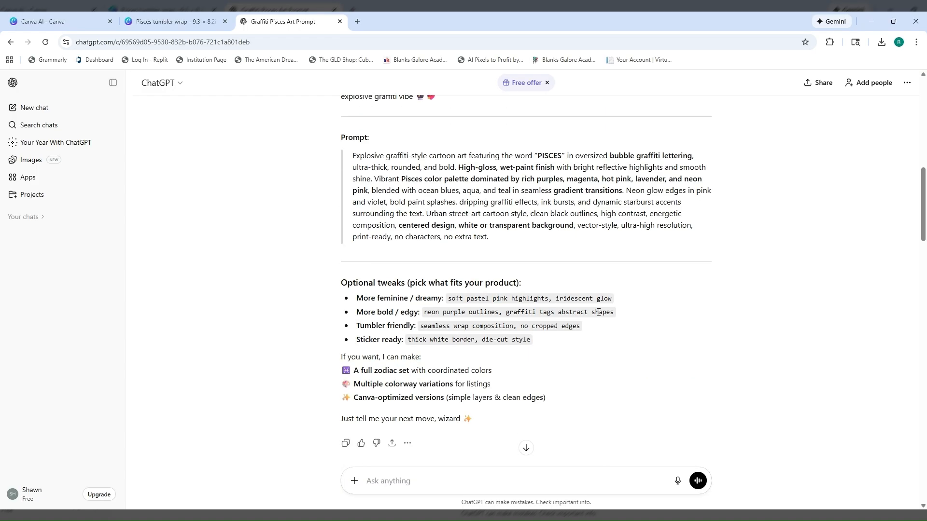
Step: Switch to Canva, dismiss the custom-size design dialog, and open the Canva AI Dream Lab image generator
left_click(79, 14)
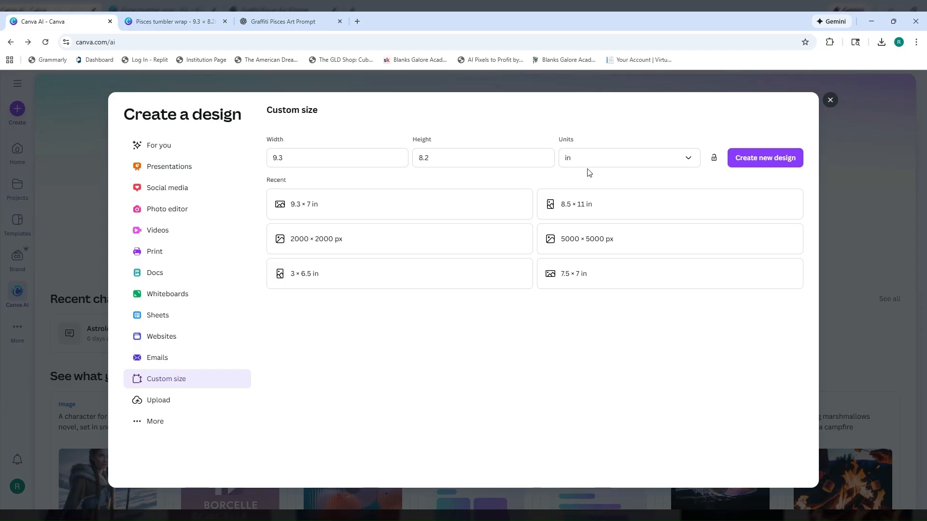
left_click(829, 101)
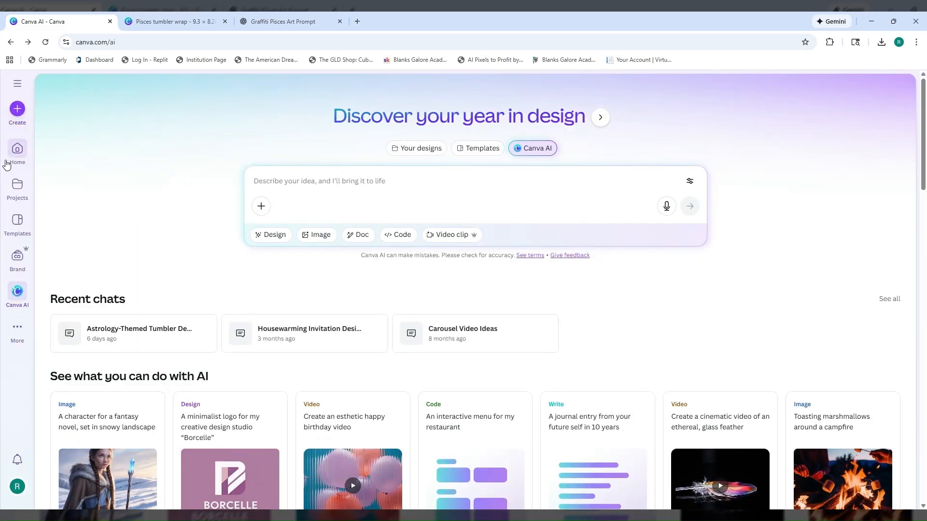
left_click(542, 148)
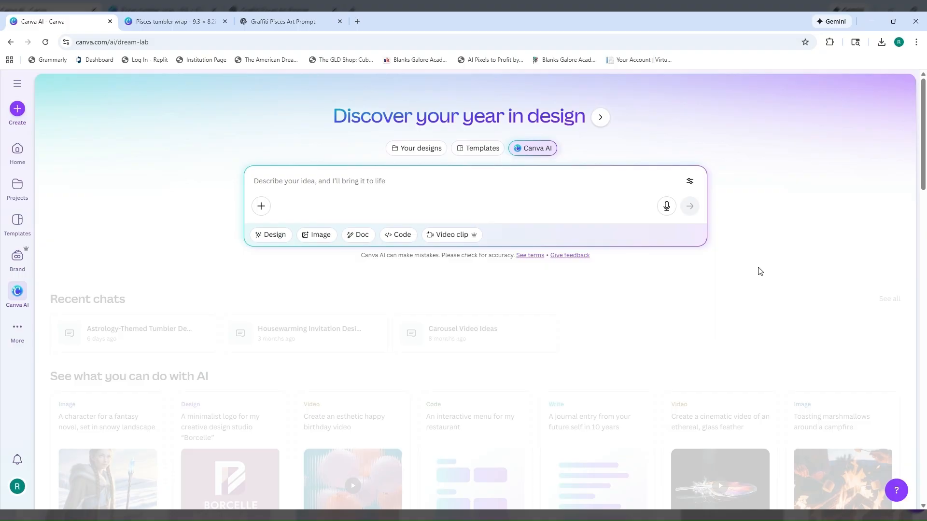
Step: Examine the previously generated PISCES graffiti images for a suitable blue and purple lettering design
scroll(743, 314, "down", 5)
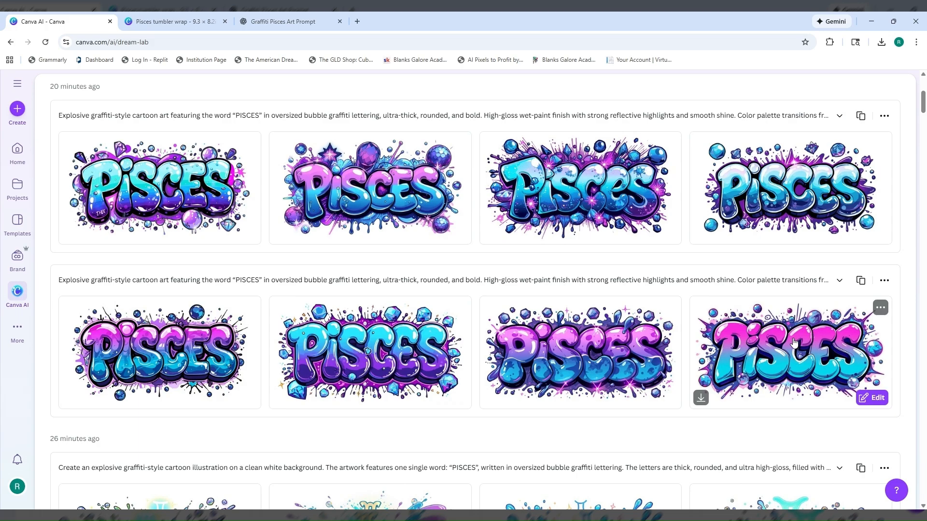
scroll(794, 341, "down", 3)
scroll(578, 354, "down", 1)
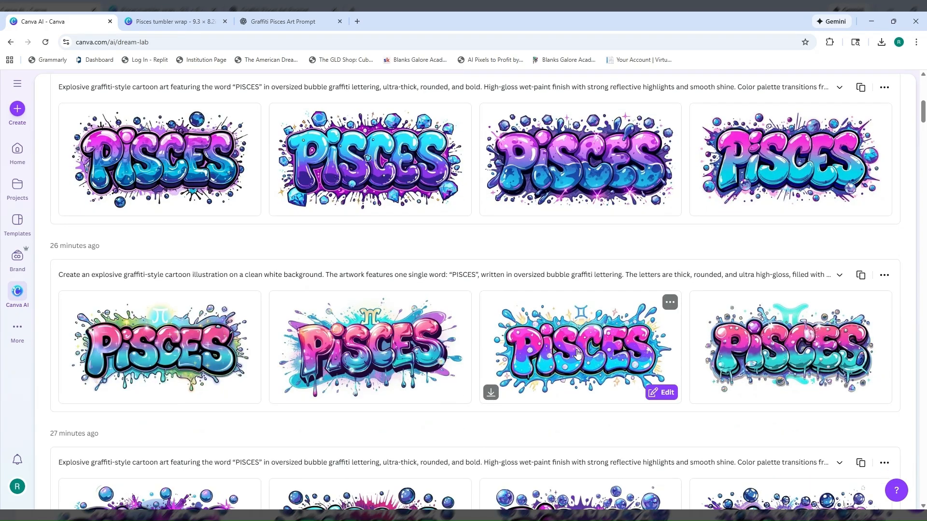
scroll(472, 338, "down", 4)
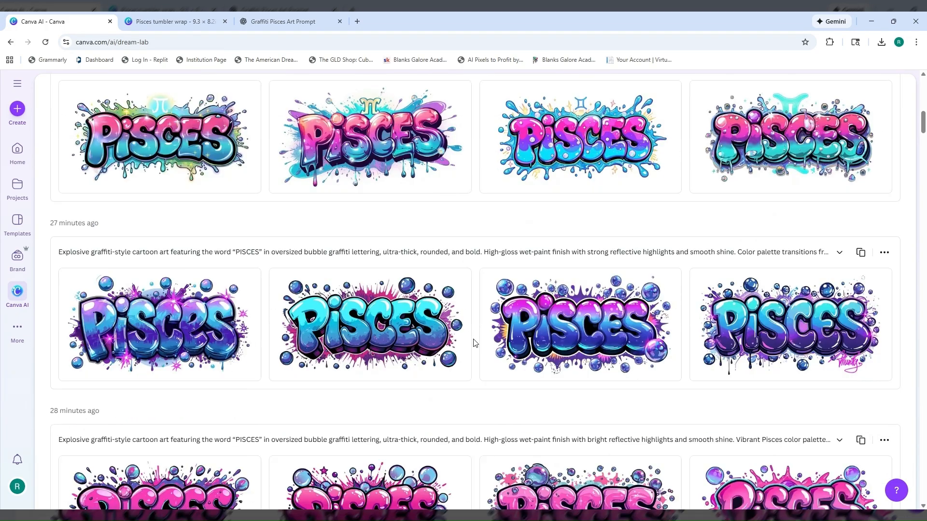
scroll(377, 345, "down", 5)
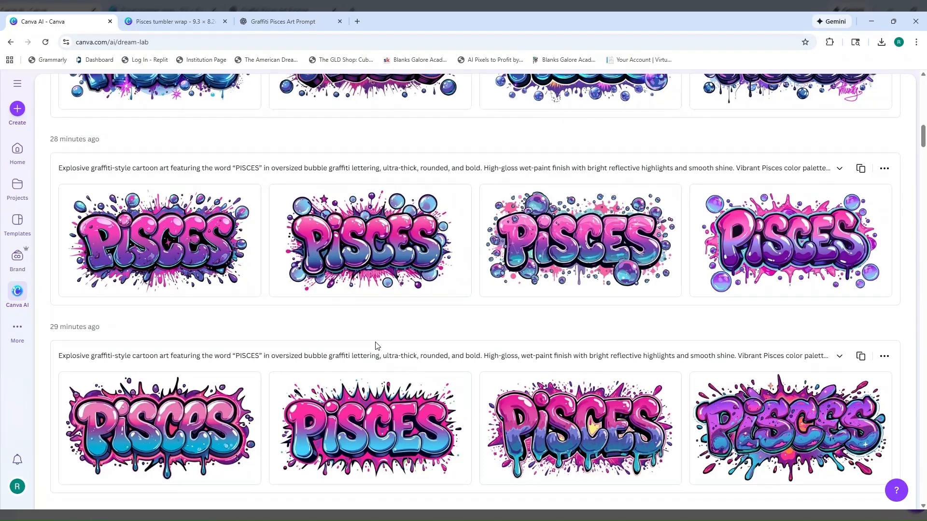
scroll(377, 346, "up", 2)
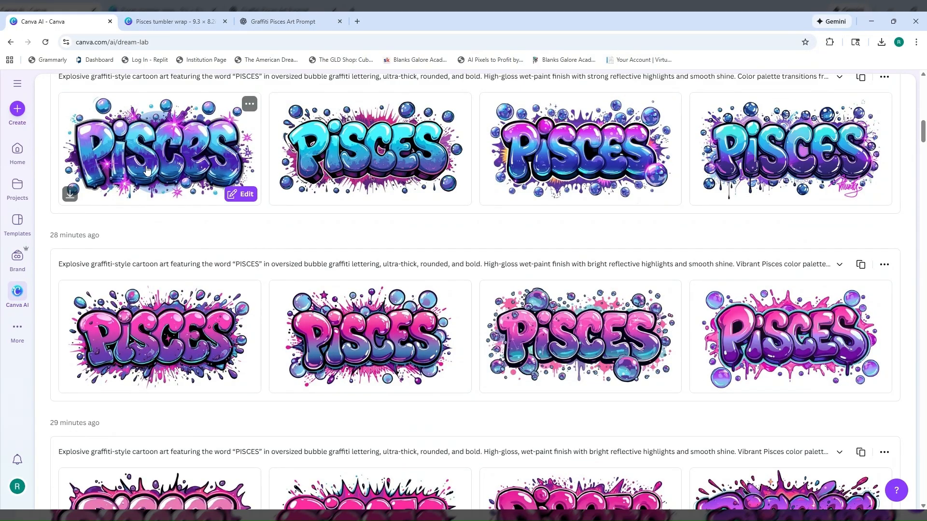
Step: Add the uploaded blue and purple Pisces bubble lettering to the blank page 2 of the Pisces tumbler wrap design
left_click(172, 21)
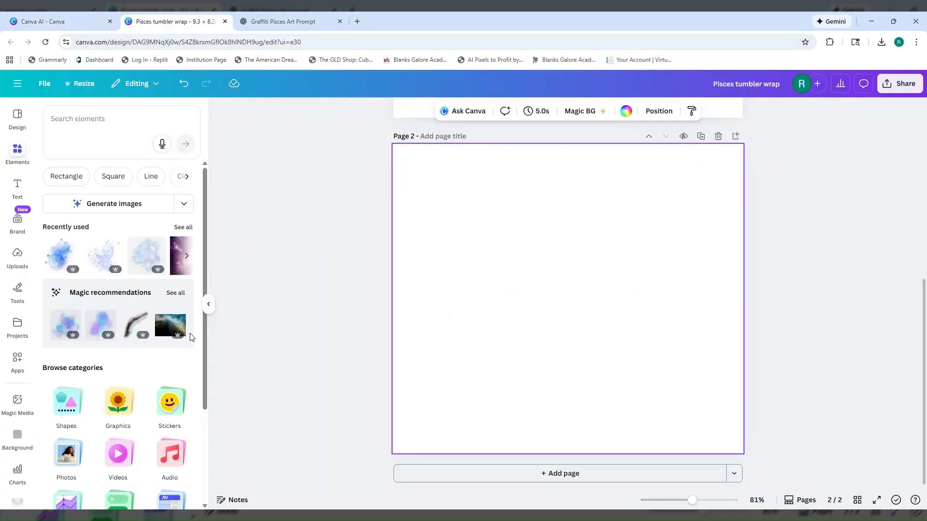
left_click(17, 256)
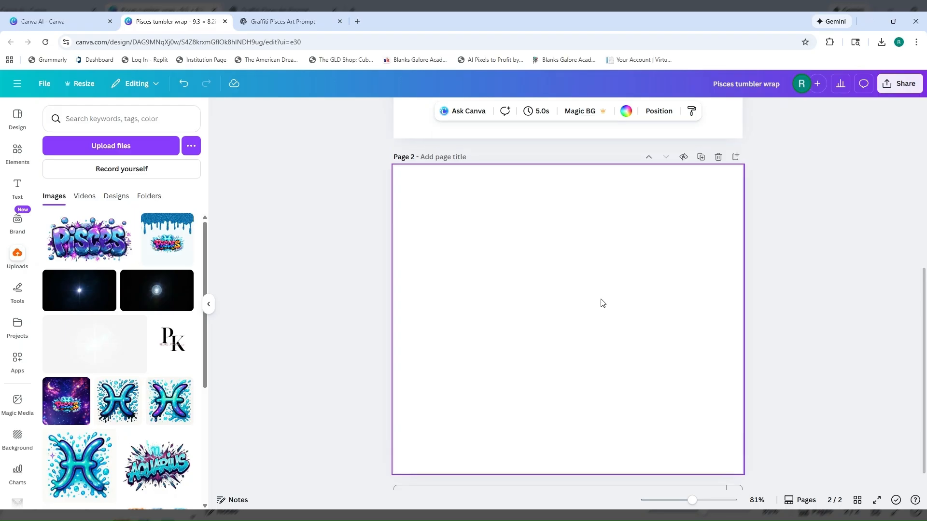
scroll(601, 304, "up", 5)
scroll(607, 291, "down", 5)
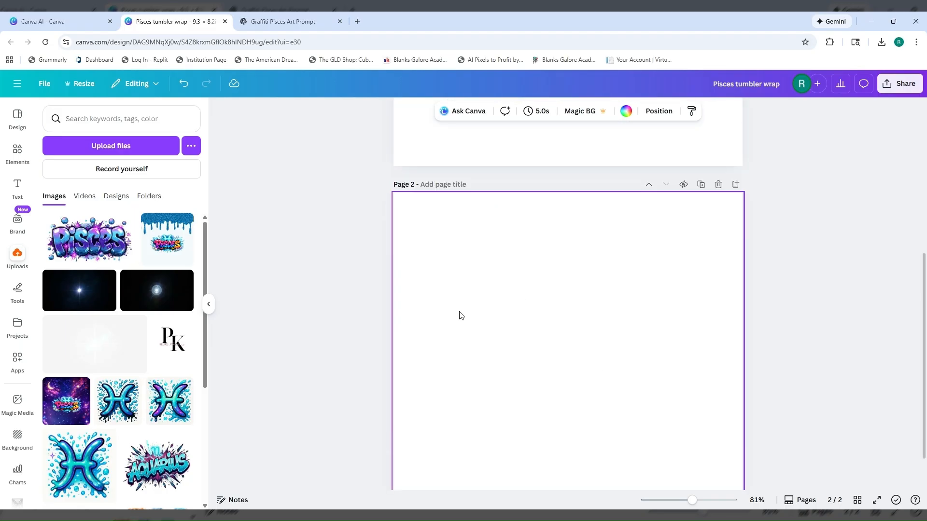
left_click(99, 247)
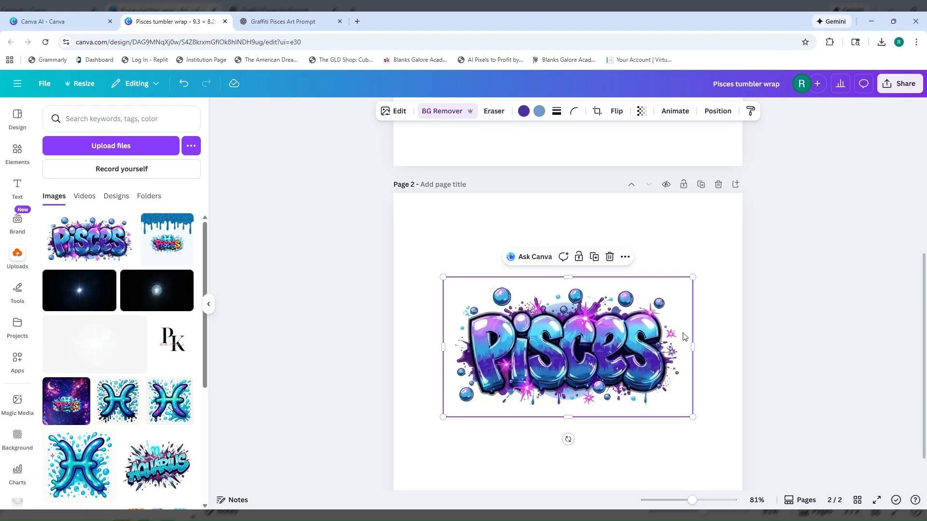
left_click_drag(574, 377, 560, 376)
left_click(683, 259)
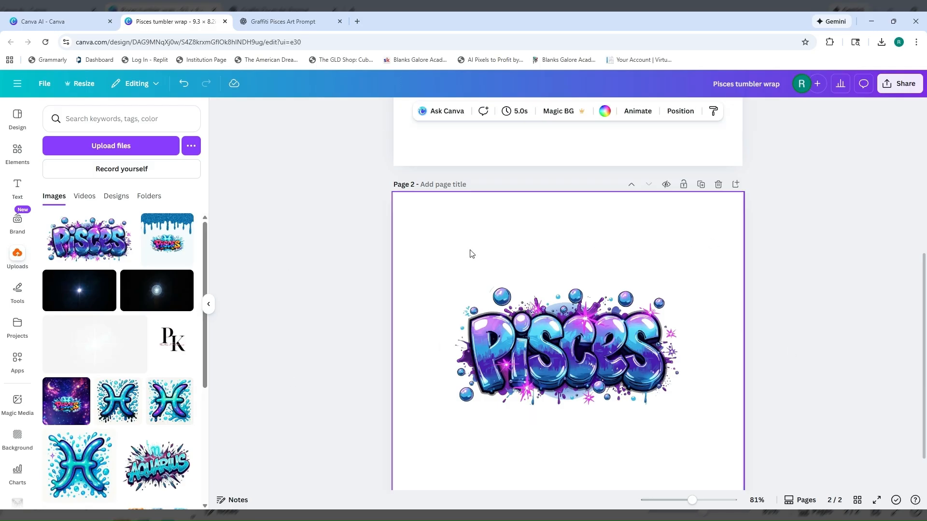
scroll(555, 290, "down", 1)
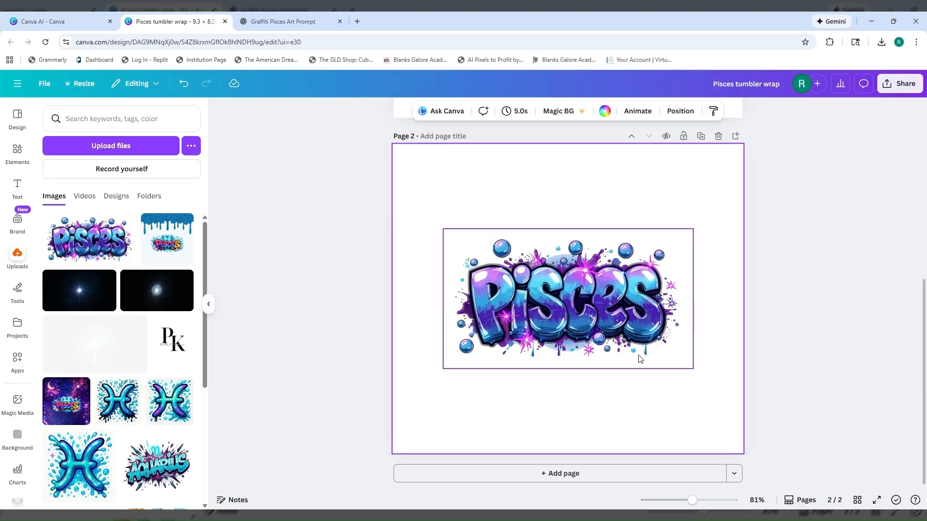
Step: Add blue and pale lavender watercolor splashes from the recently used elements and spread them over the Pisces lettering on page 2
left_click(17, 152)
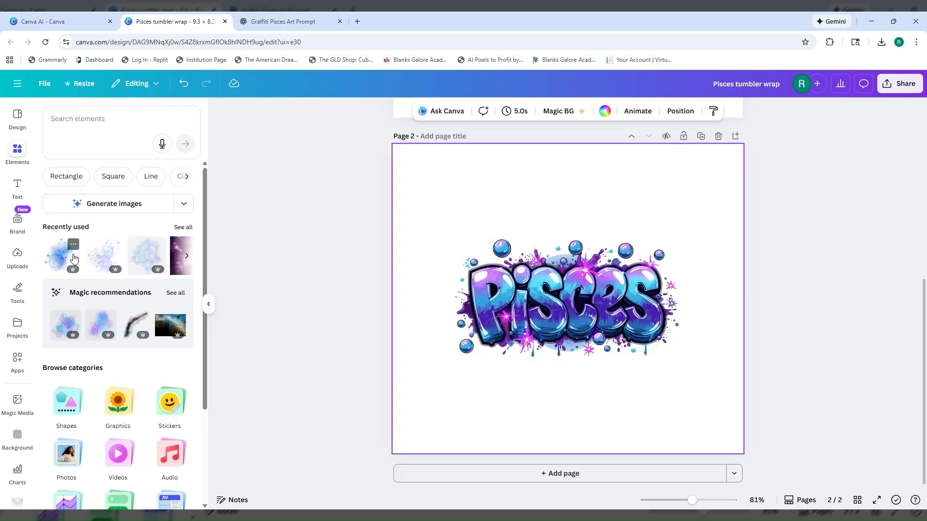
left_click(151, 263)
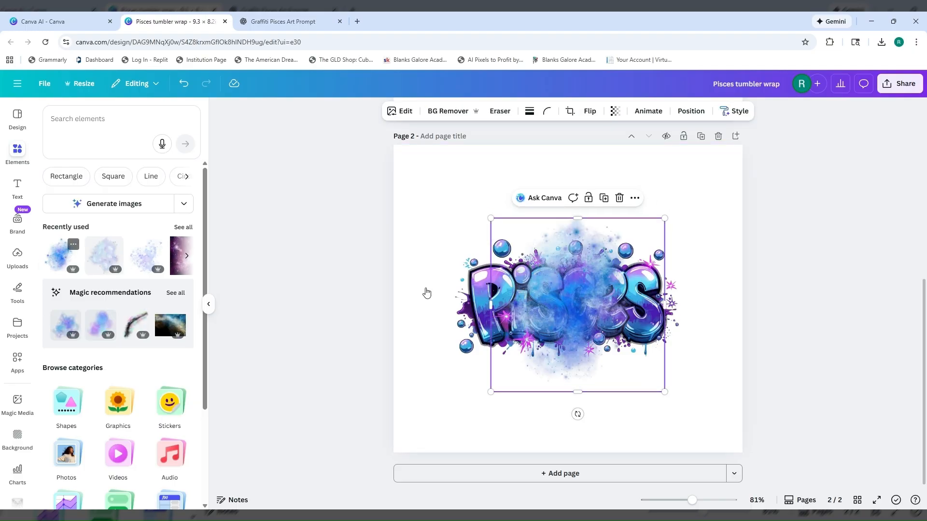
left_click_drag(567, 300, 473, 362)
left_click_drag(591, 365, 671, 365)
left_click_drag(467, 346, 530, 343)
left_click(677, 325)
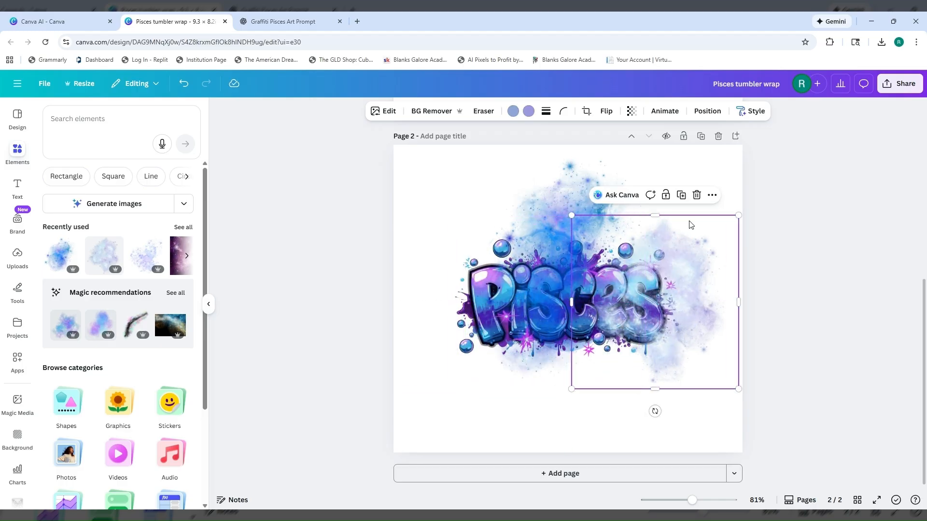
Step: Duplicate the pale lavender splash and place the copy over the left half of the Pisces lettering, shifting a blue splash toward the right
left_click(682, 196)
left_click_drag(694, 261, 478, 263)
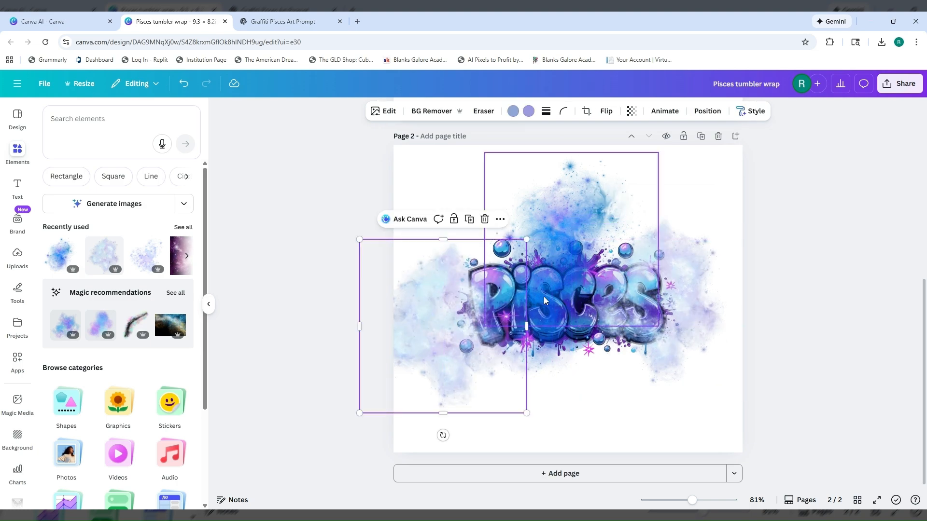
left_click_drag(549, 302, 601, 300)
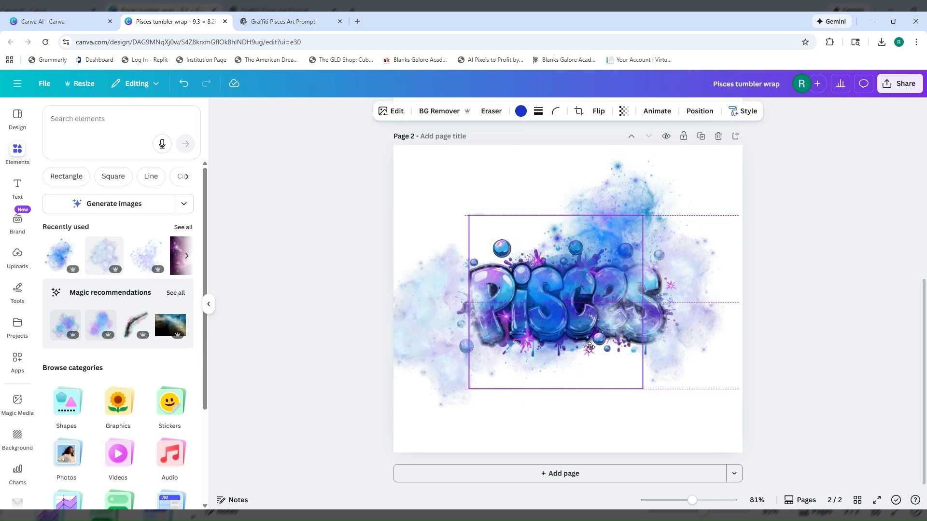
left_click_drag(453, 327, 493, 299)
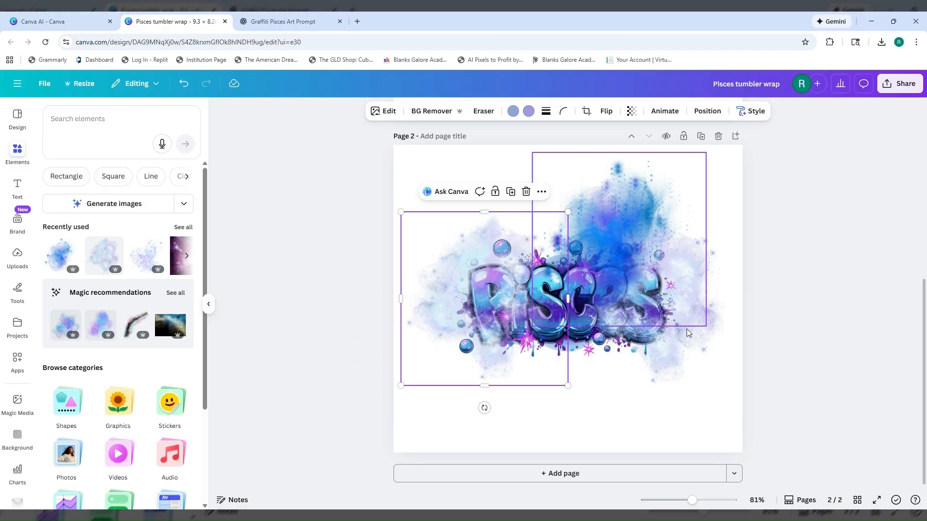
Step: Reposition the blue and left pale splashes to cover the lettering evenly, trimming the upper edge of the central blue splash
left_click_drag(613, 244, 543, 303)
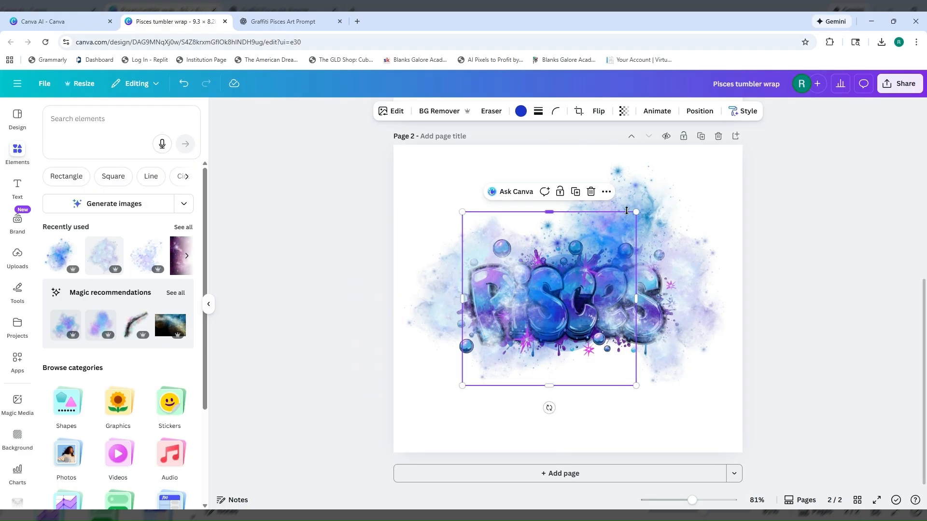
left_click_drag(616, 212, 597, 225)
left_click(628, 204)
left_click_drag(635, 200, 614, 241)
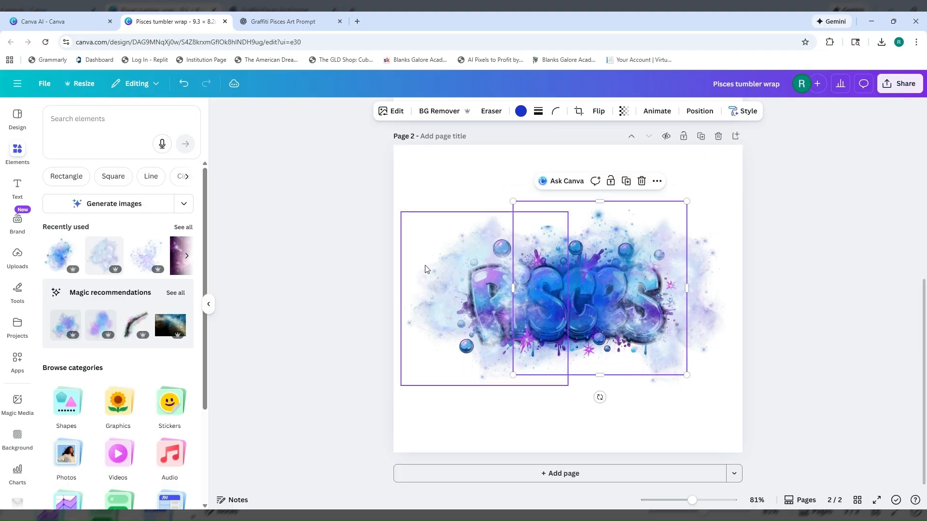
left_click_drag(439, 280, 450, 281)
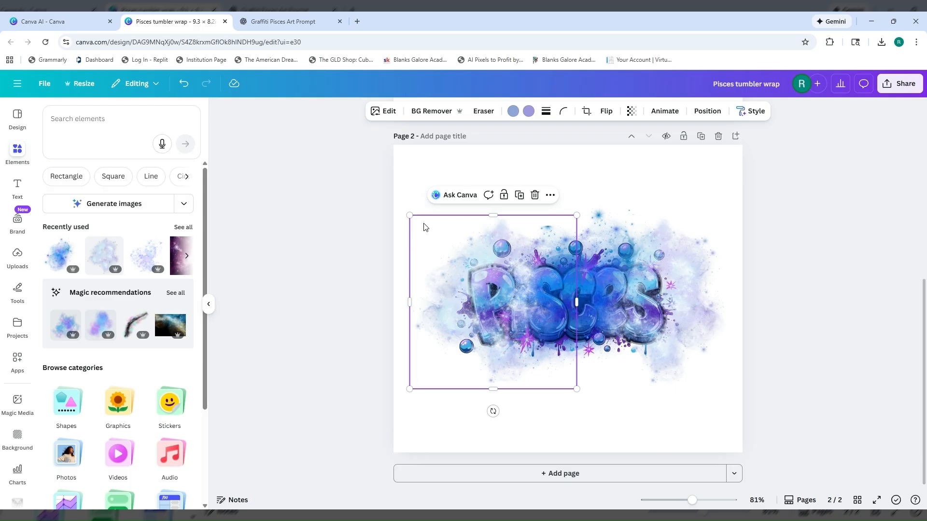
Step: Move all four watercolor splash layers beneath the Pisces lettering in the layer order
left_click(712, 116)
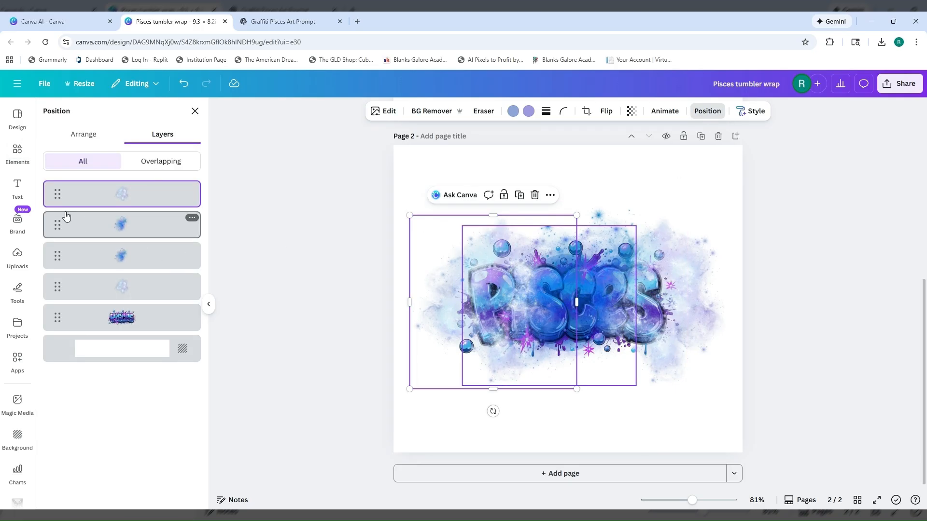
left_click(57, 292, "shift")
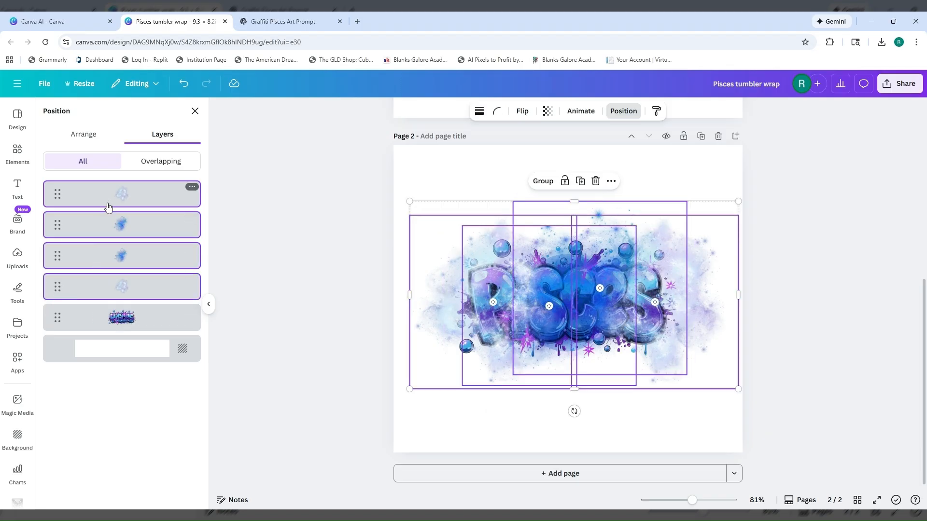
left_click_drag(108, 208, 114, 344)
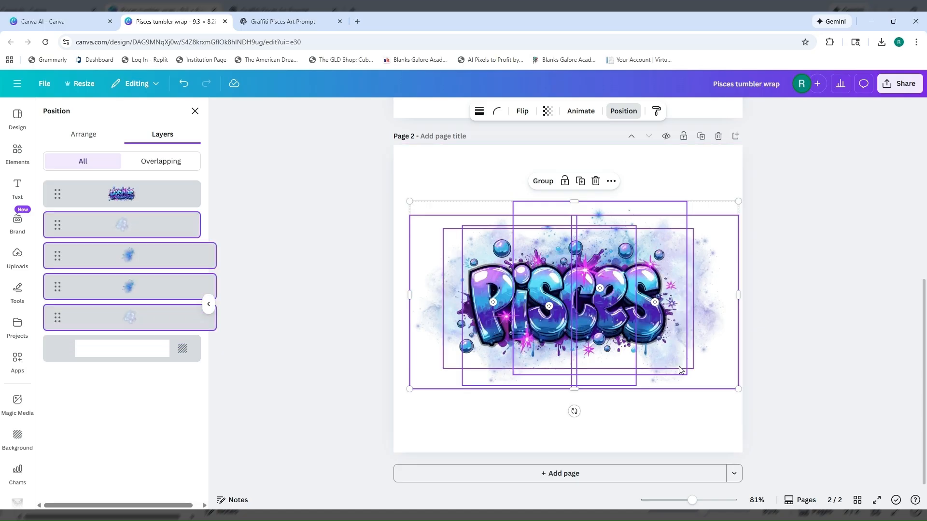
left_click(632, 433)
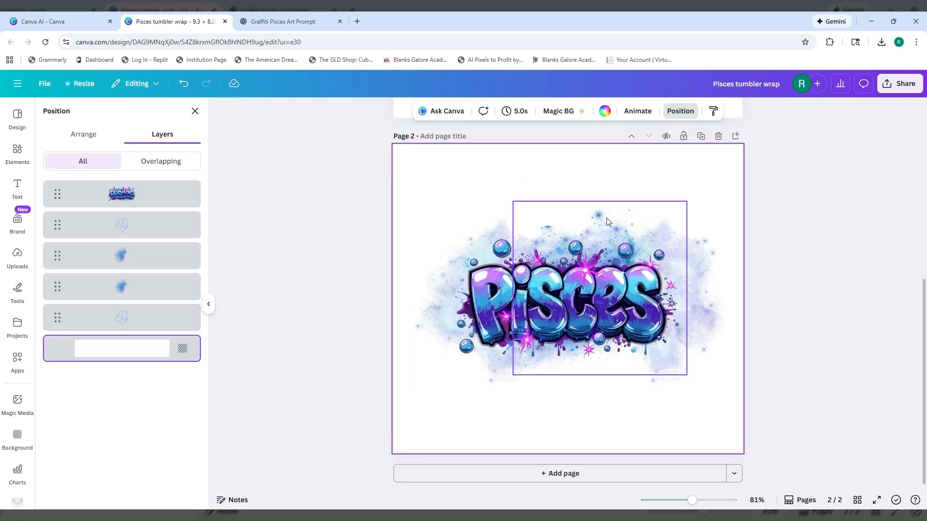
Step: Nudge the upper blue splash slightly right and the right-hand pale splash inward behind the lettering
left_click_drag(606, 218, 626, 223)
left_click(711, 333)
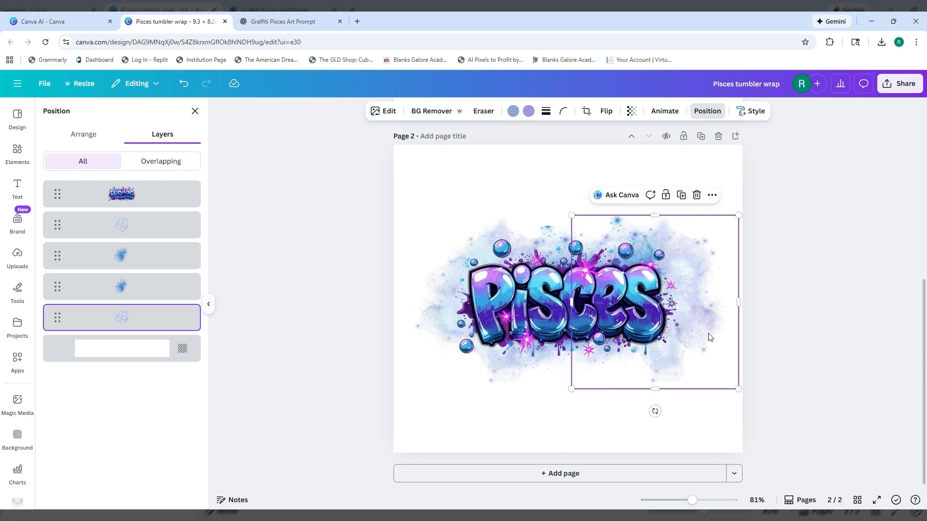
left_click_drag(710, 337, 698, 328)
left_click(486, 436)
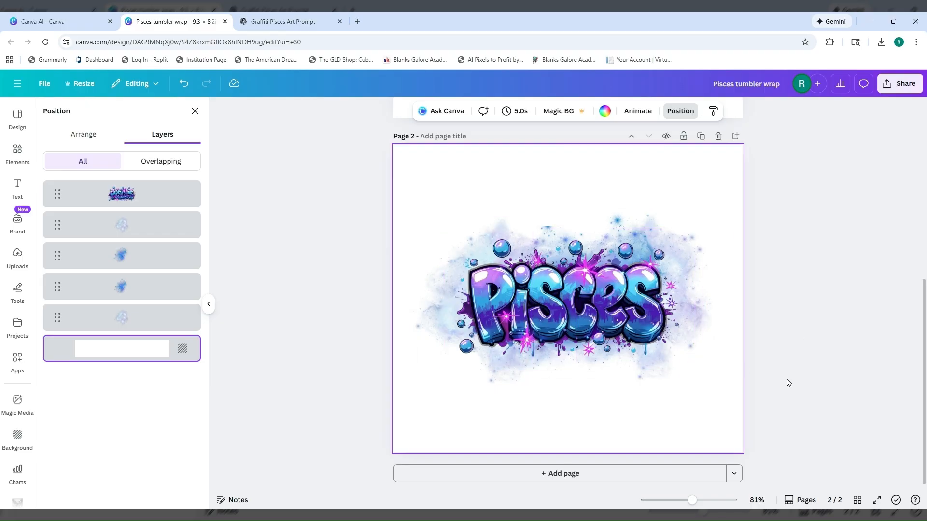
Step: Compare the page 2 artwork with the mirrored Pisces design on page 1
scroll(786, 380, "up", 5)
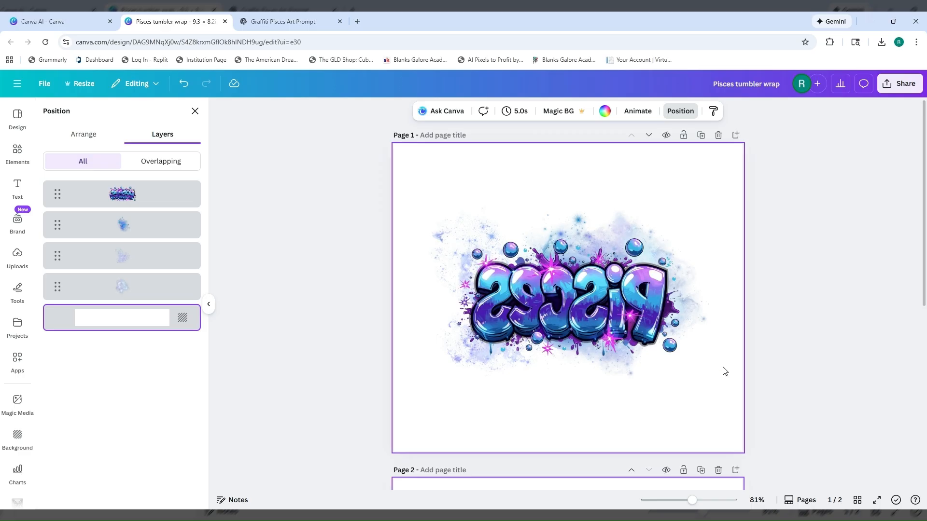
scroll(755, 356, "down", 3)
scroll(755, 356, "down", 3)
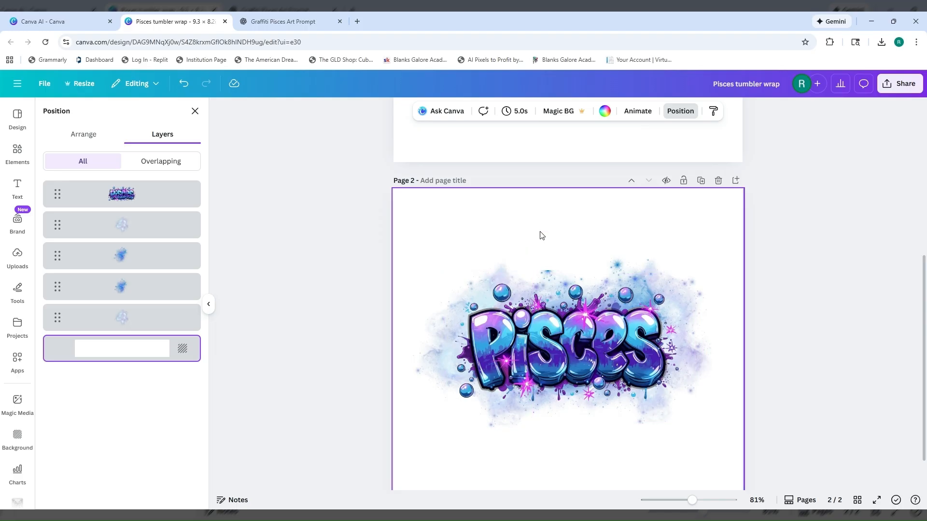
Step: Extend the trimmed upper edge of the central blue splash slightly upward on page 2
left_click(550, 276)
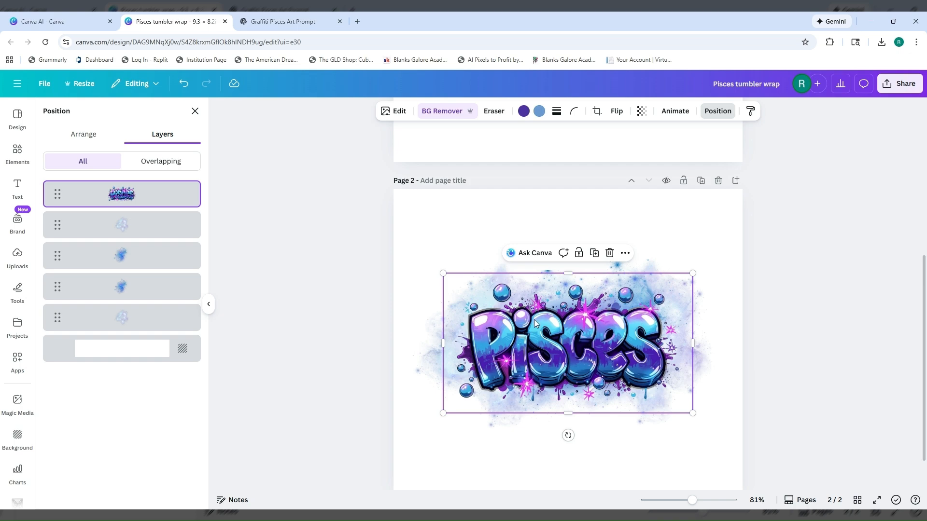
left_click(132, 258)
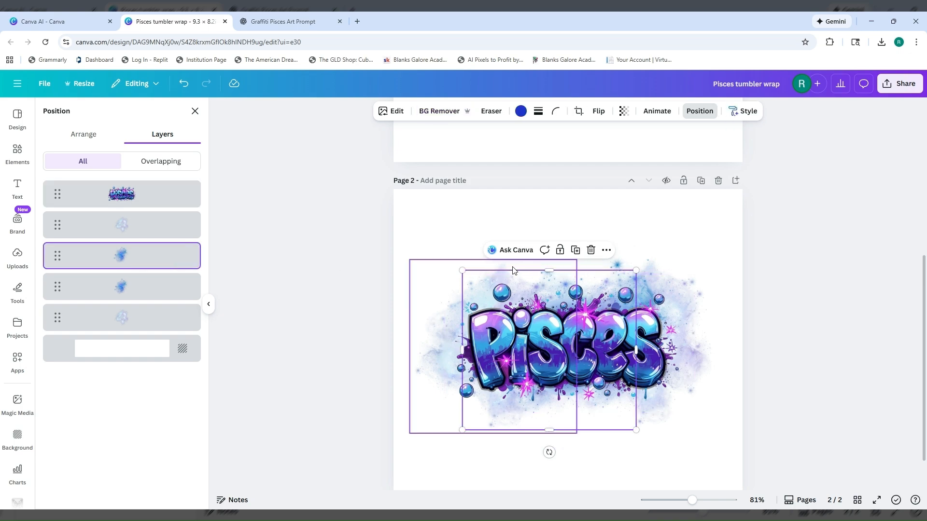
left_click_drag(551, 271, 551, 258)
left_click(710, 263)
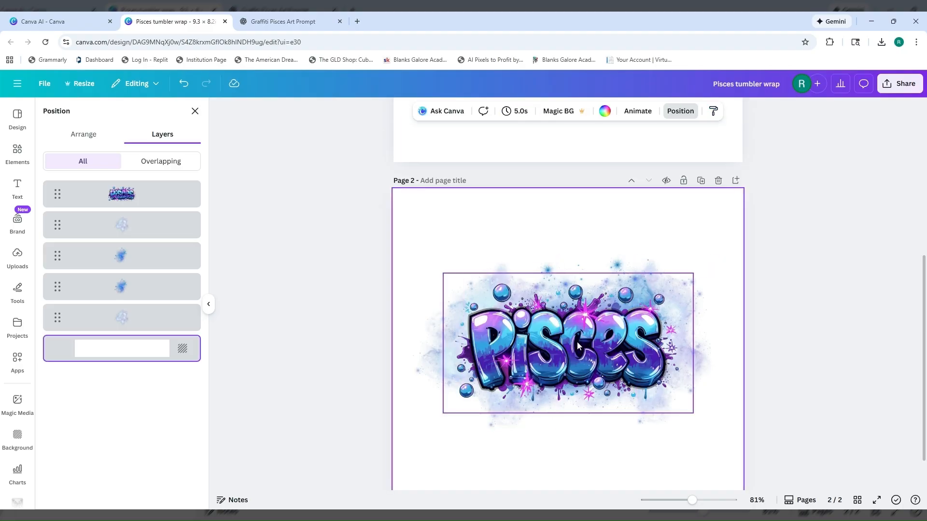
Step: Flip the left pale splash behind the Pisces lettering horizontally
left_click(62, 225)
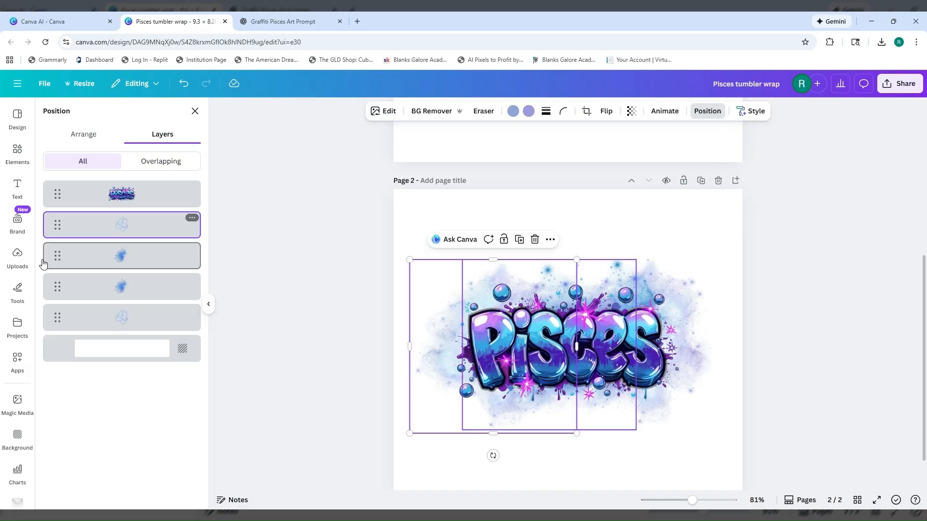
left_click(61, 316, "shift")
left_click(56, 229)
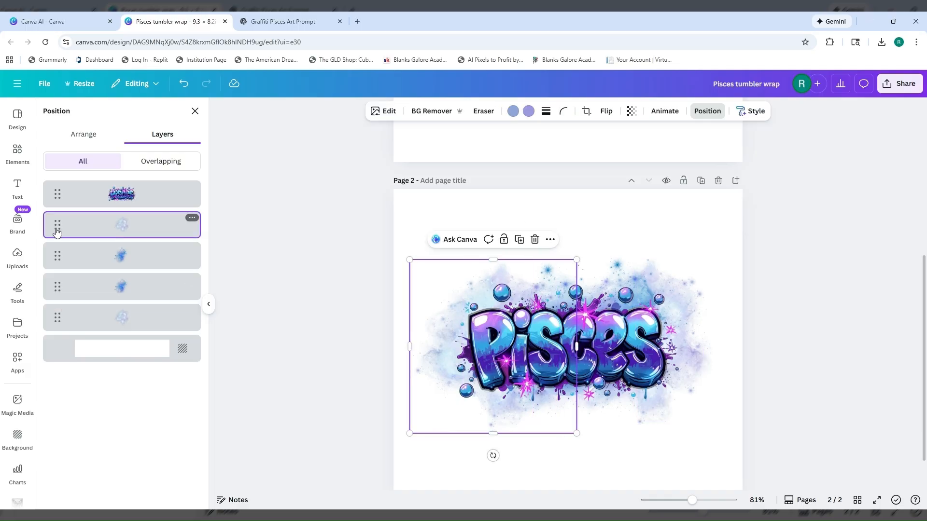
left_click(606, 111)
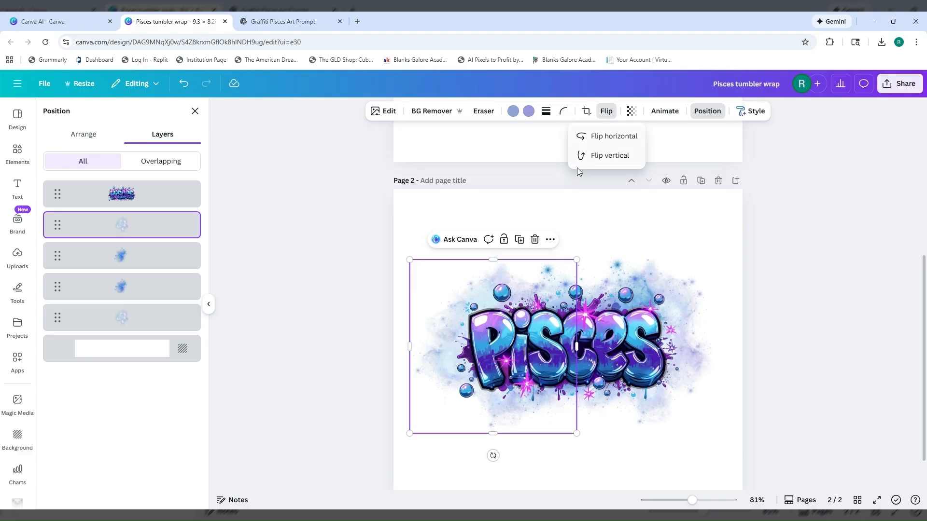
left_click(608, 137)
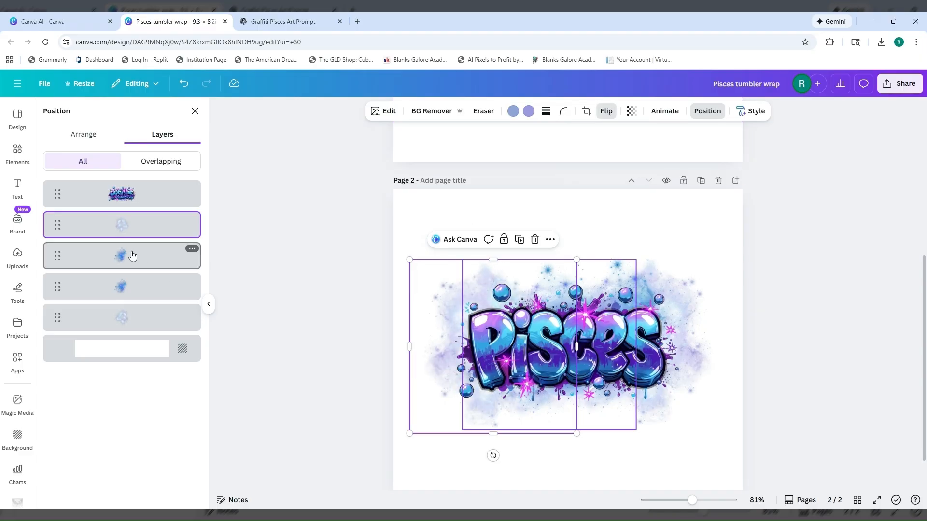
Step: Flip both blue splashes and the right-hand pale splash horizontally
left_click(183, 255)
left_click(599, 112)
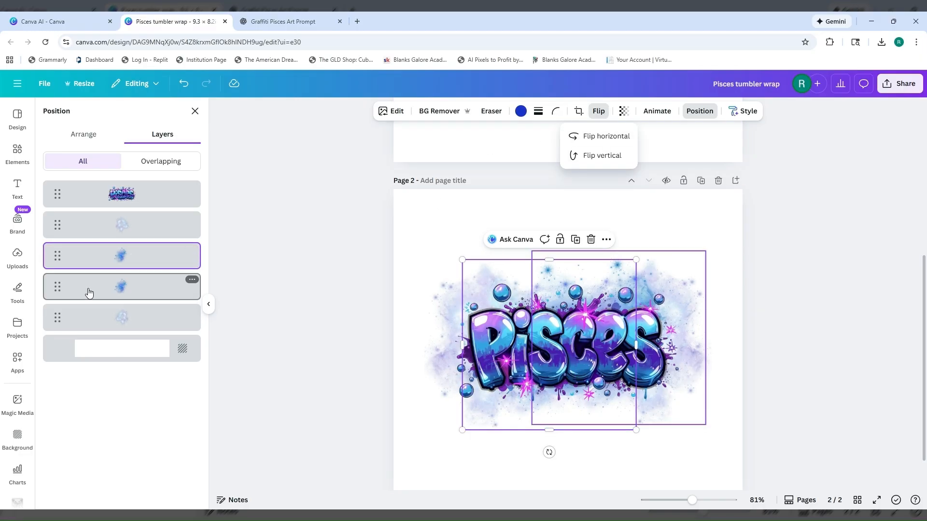
left_click(612, 141)
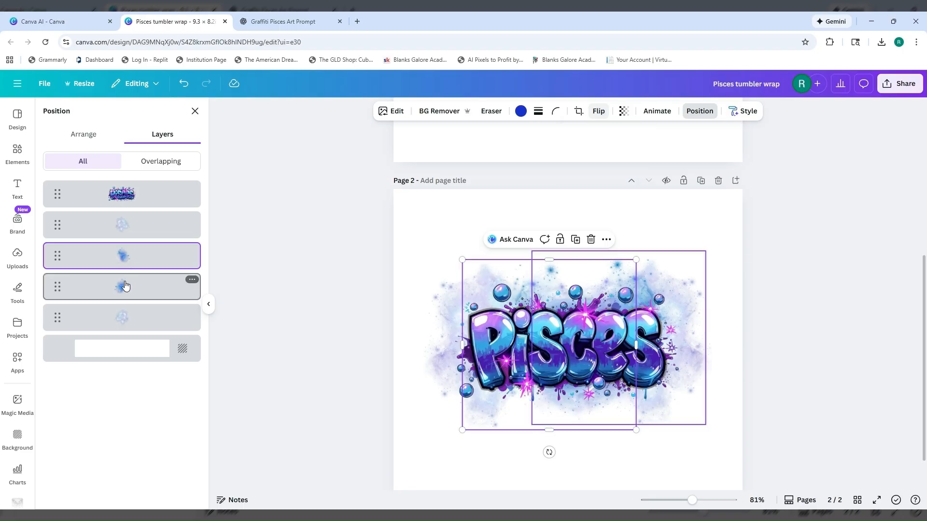
left_click(597, 112)
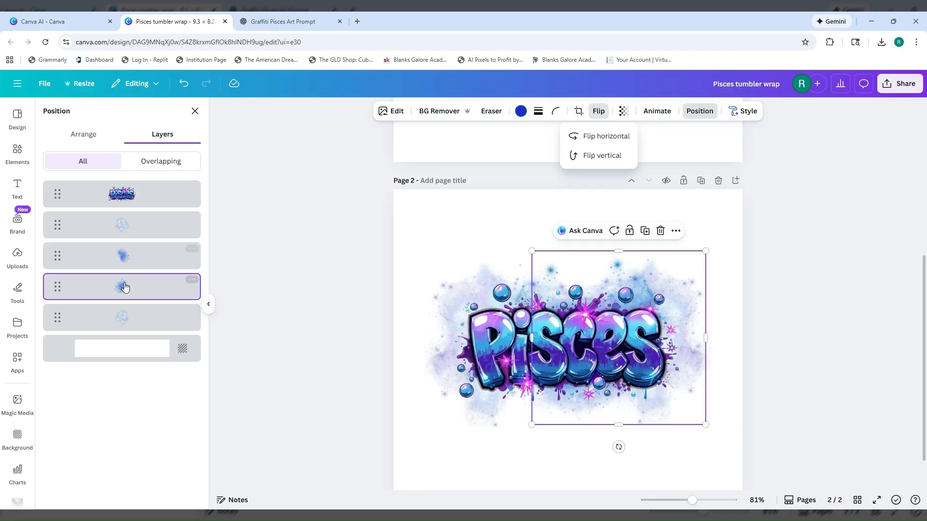
left_click(598, 139)
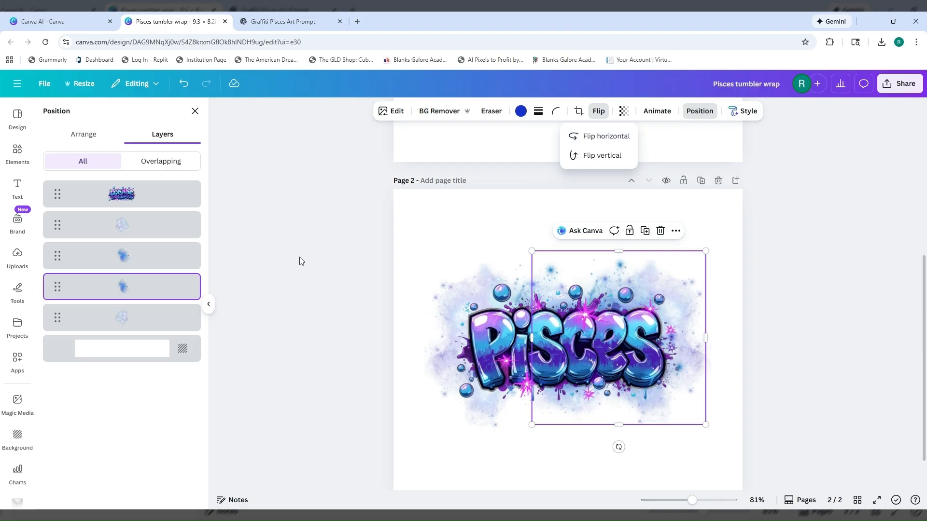
left_click(123, 319)
left_click(606, 111)
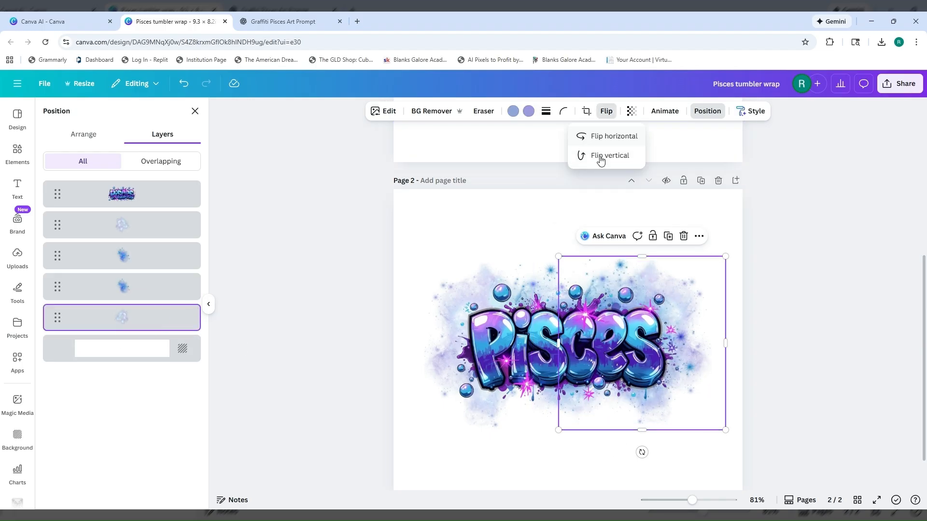
left_click(604, 138)
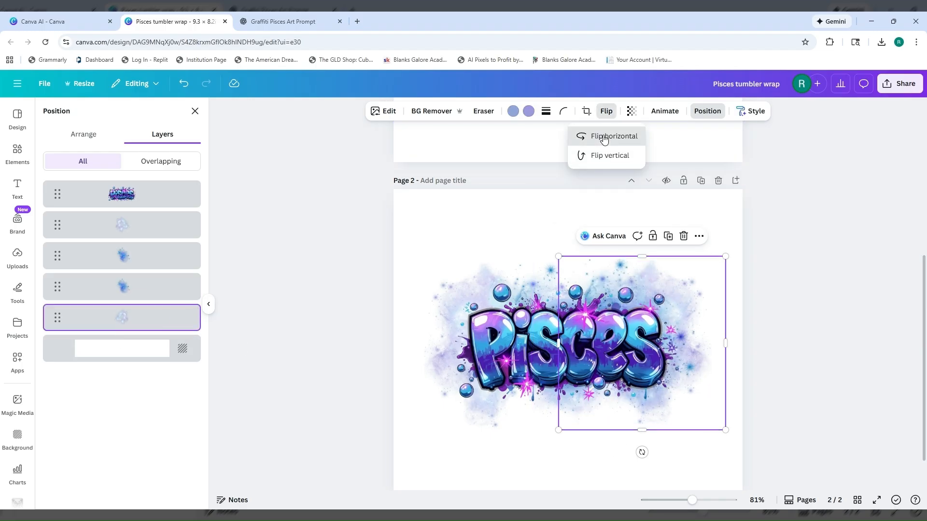
Step: Mirror the Pisces lettering on page 2 horizontally
left_click(518, 339)
left_click(615, 112)
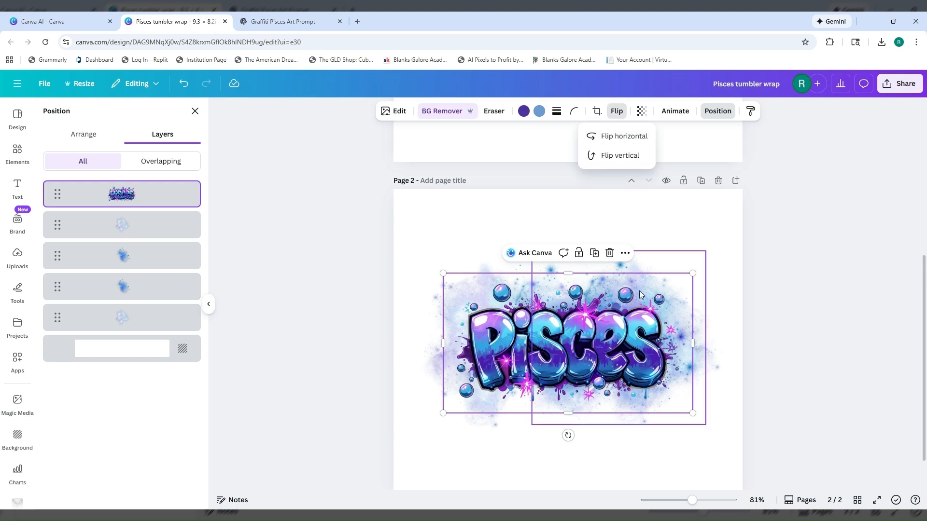
left_click(609, 136)
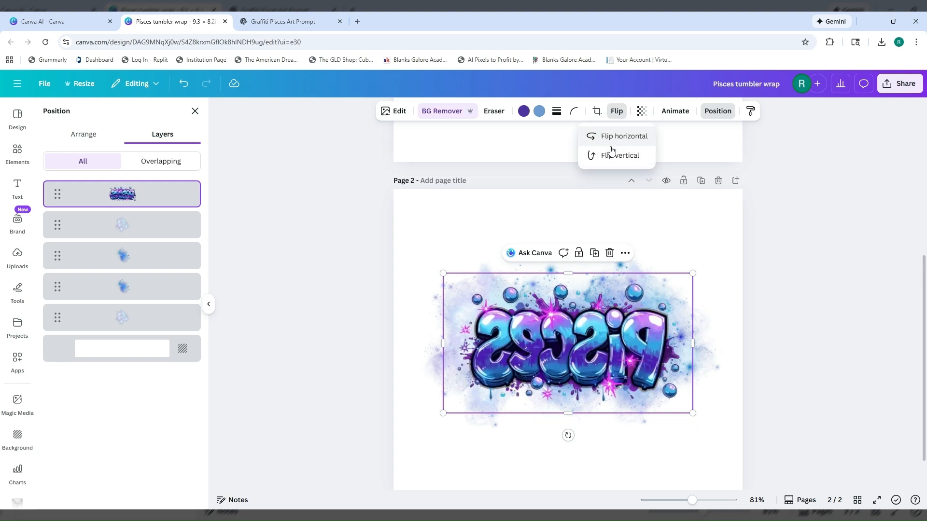
left_click(651, 463)
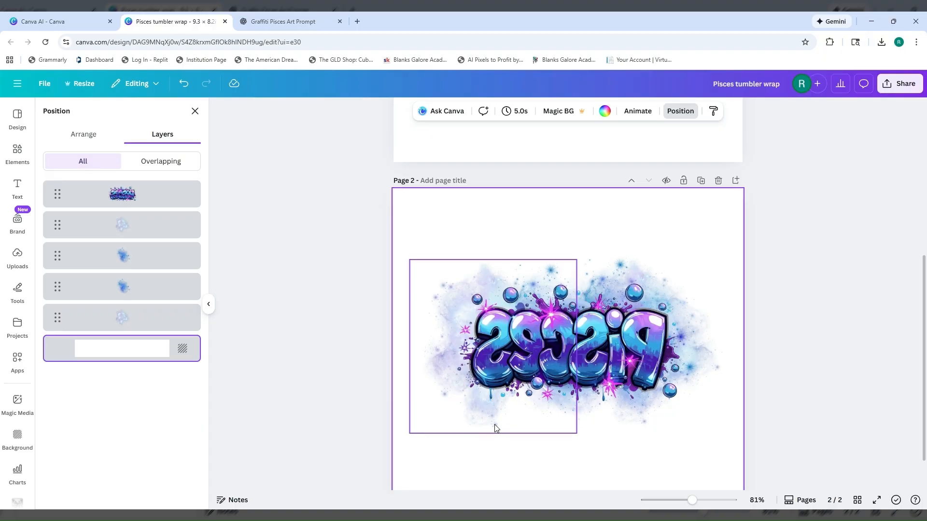
Step: Move the left pale splash slightly inward and upward behind the mirrored lettering, using the page 1 design for comparison
left_click_drag(478, 425, 485, 415)
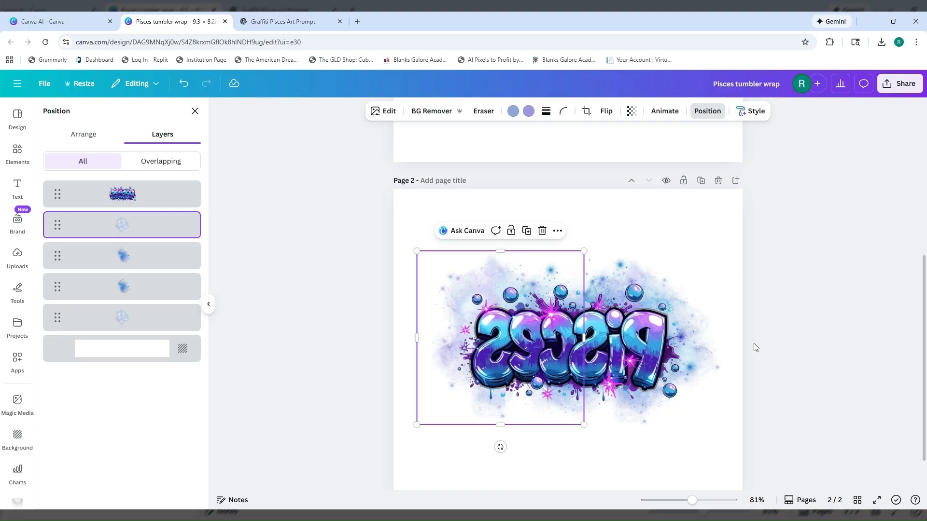
scroll(755, 348, "up", 3)
scroll(756, 347, "down", 3)
scroll(753, 348, "up", 5)
scroll(756, 344, "down", 4)
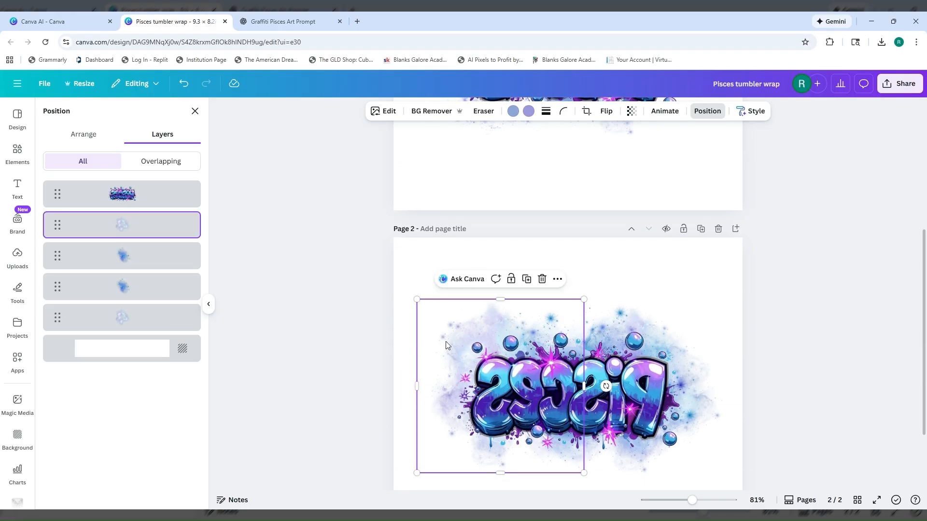
left_click_drag(445, 341, 447, 335)
scroll(621, 352, "down", 2)
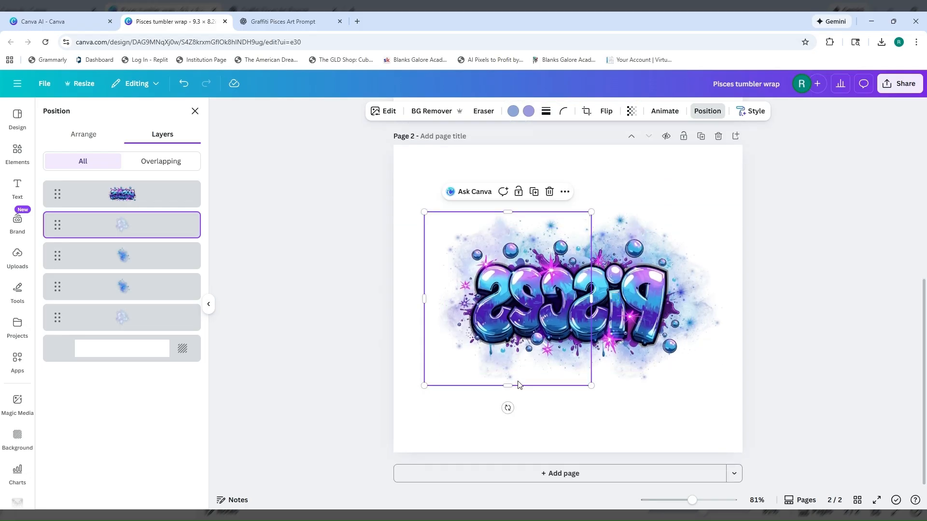
Step: Shrink the left pale splash to about 4 × 4.2 in and shift it slightly down and inward behind the lettering
left_click_drag(588, 382, 574, 369)
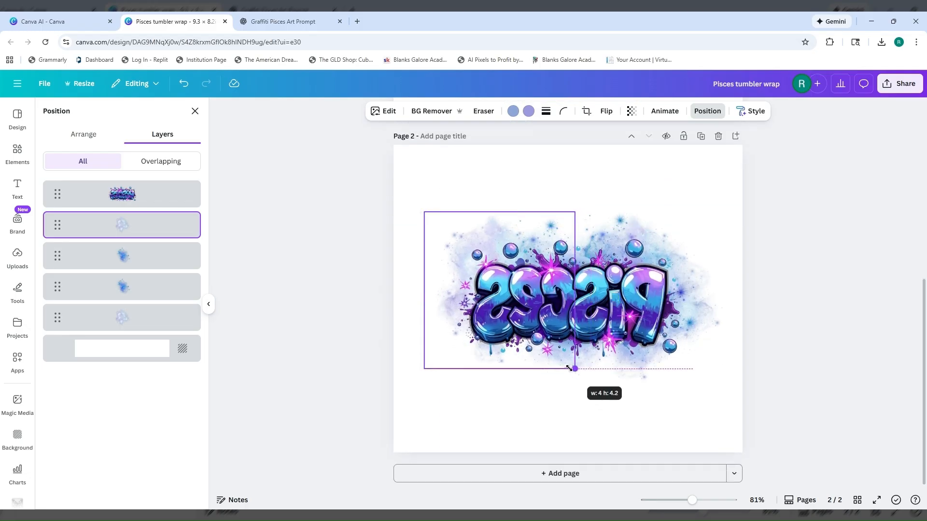
left_click_drag(458, 239, 462, 249)
left_click(620, 413)
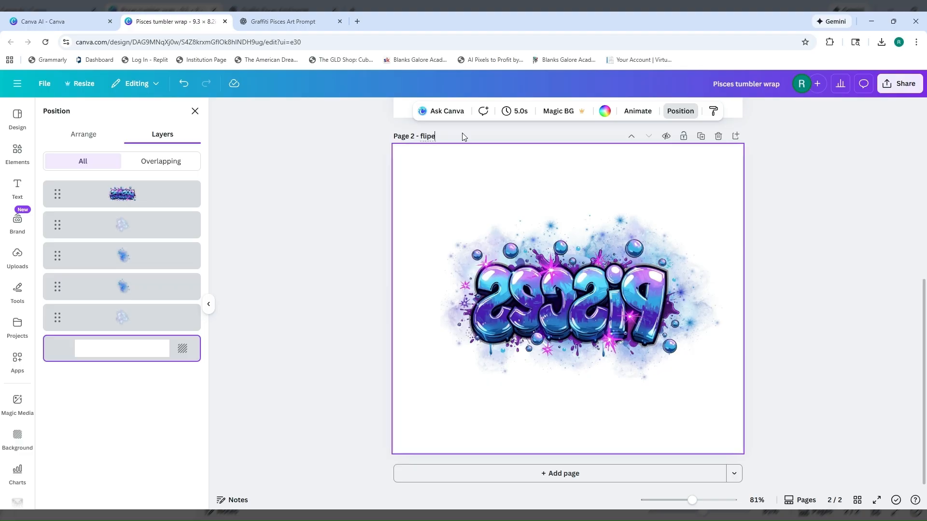
left_click(901, 86)
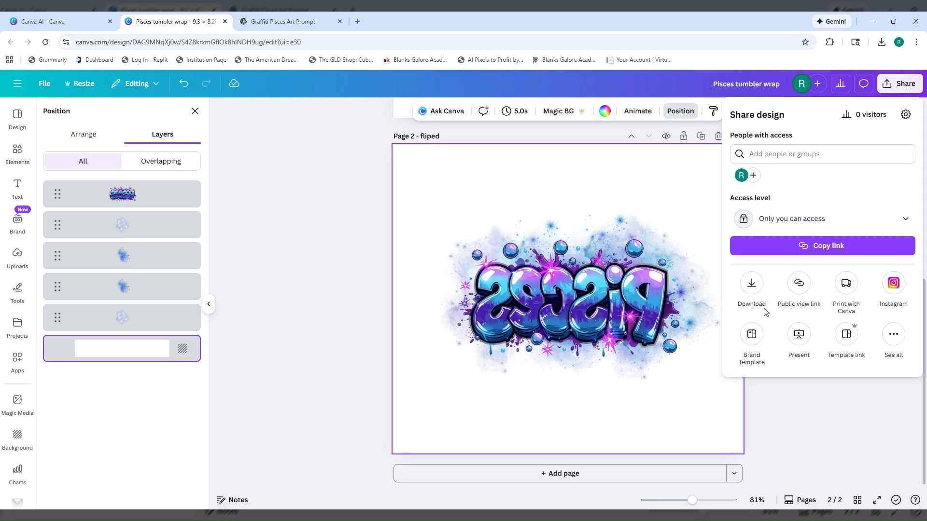
left_click(752, 284)
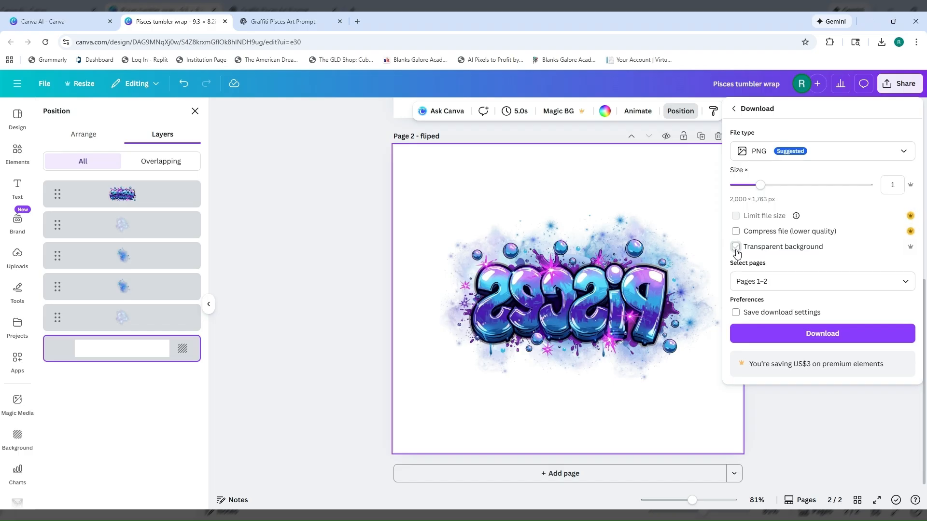
left_click(426, 201)
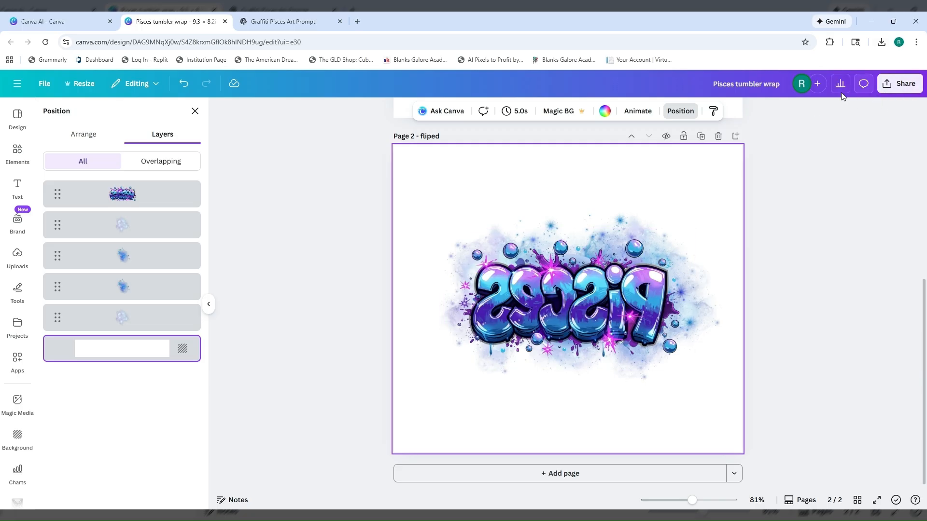
Step: Download pages 1-2 as PNG files with a transparent background
left_click(900, 85)
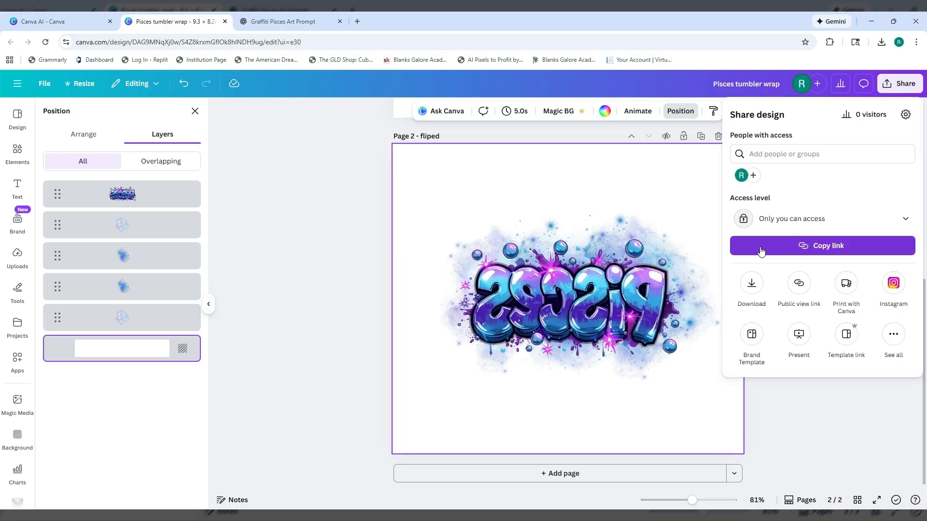
left_click(751, 284)
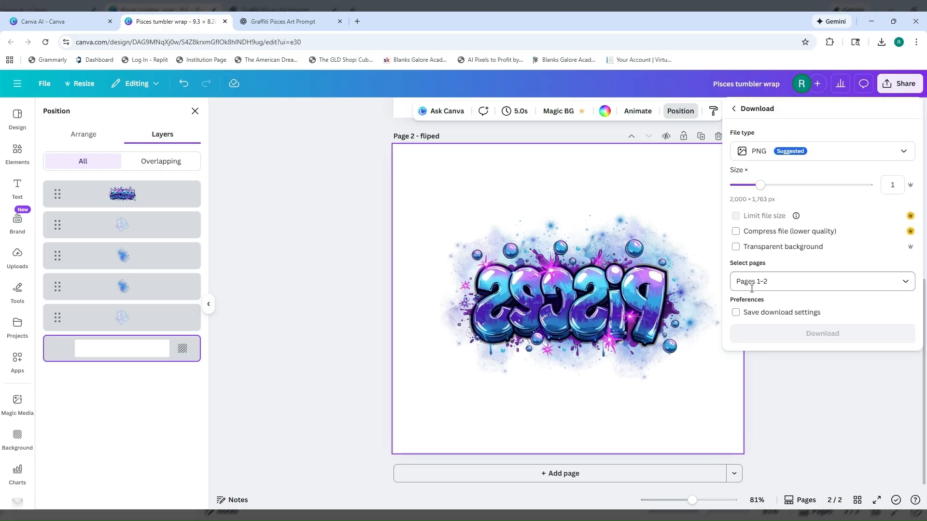
left_click(736, 247)
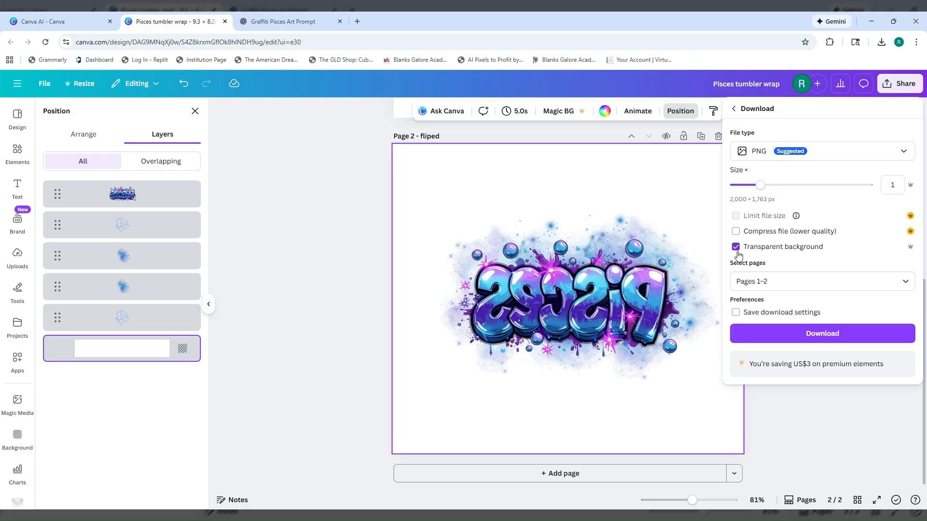
left_click(779, 336)
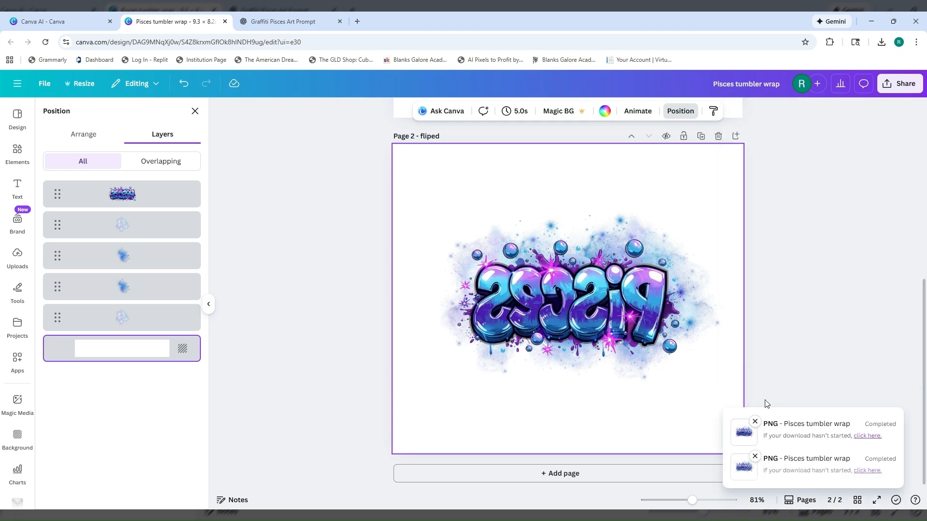
Step: Download only the current page, page 2, as a PNG without a transparent background
left_click(902, 90)
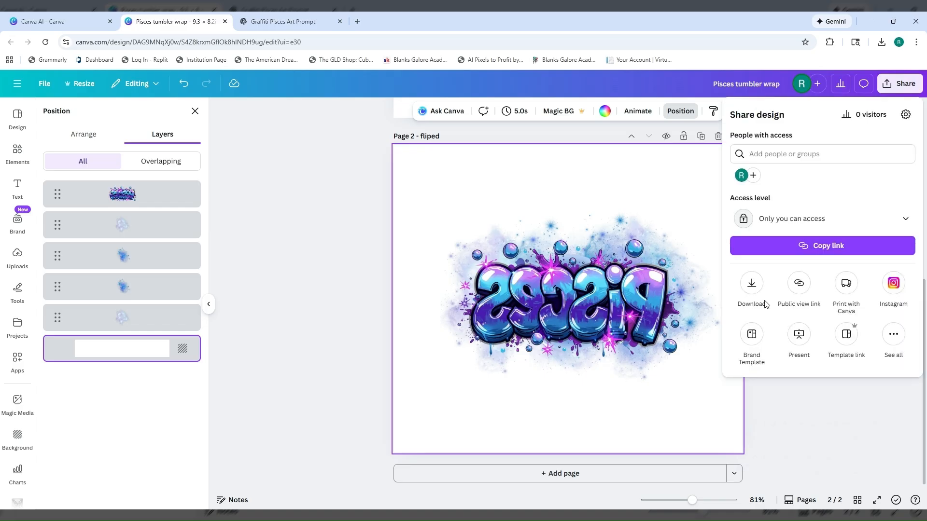
left_click(753, 291)
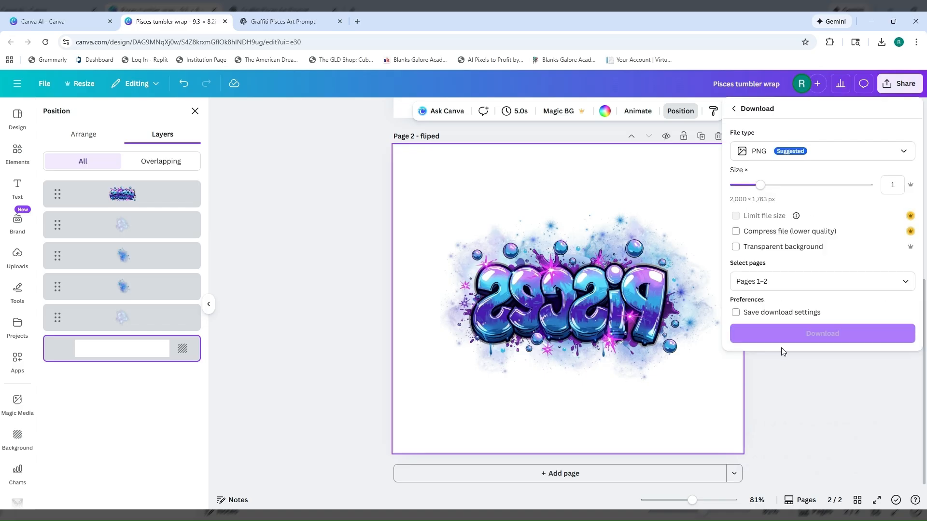
left_click(819, 285)
left_click(787, 322)
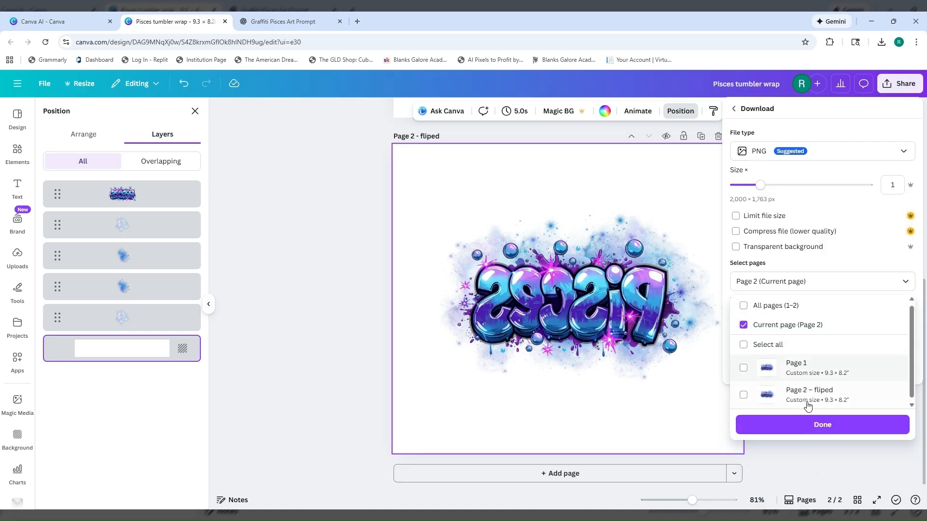
left_click(814, 428)
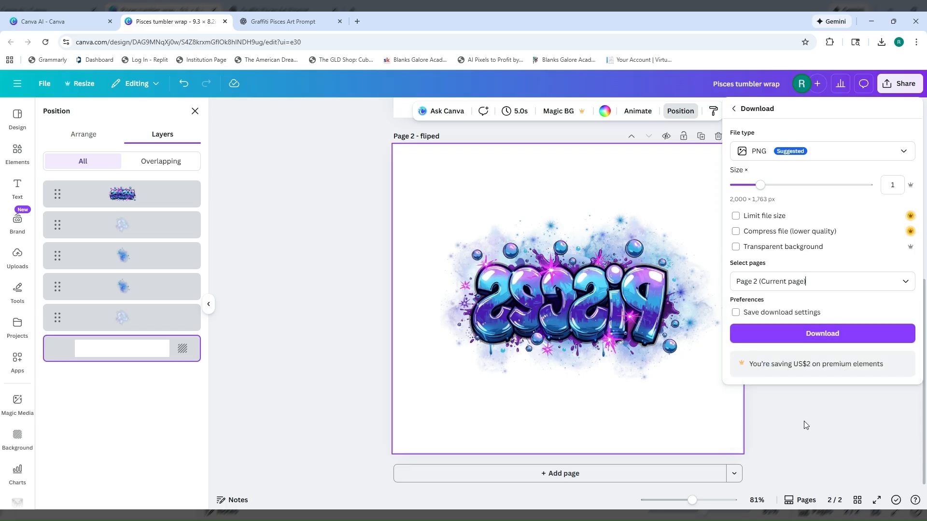
left_click(819, 340)
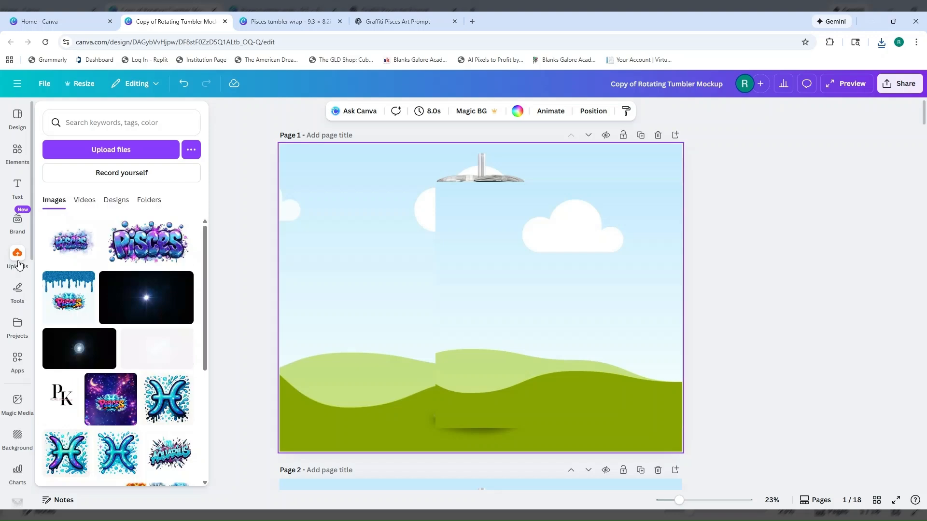
Step: Place the uploaded Pisces splash wrap image on page 1 of the Rotating Tumbler Mockup and position it over the tumbler
left_click_drag(72, 237, 487, 269)
left_click_drag(556, 303, 622, 315)
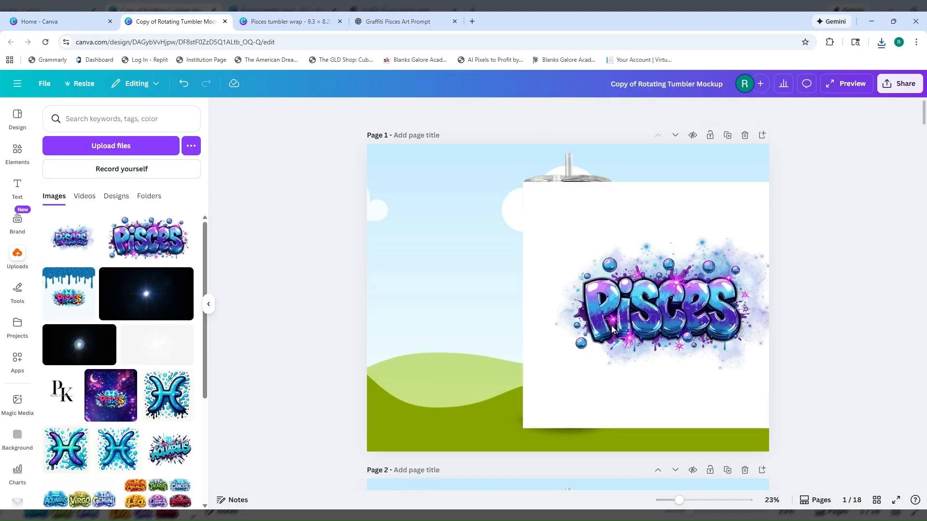
Step: Send the Pisces wrap image to the back so it sits behind the tumbler overlay, and preview the mockup animation
right_click(590, 301)
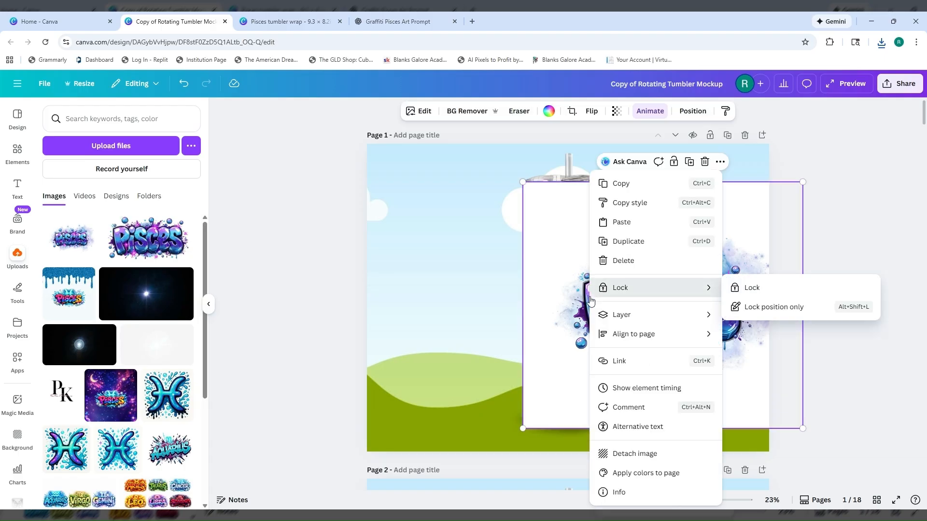
mouse_move(608, 319)
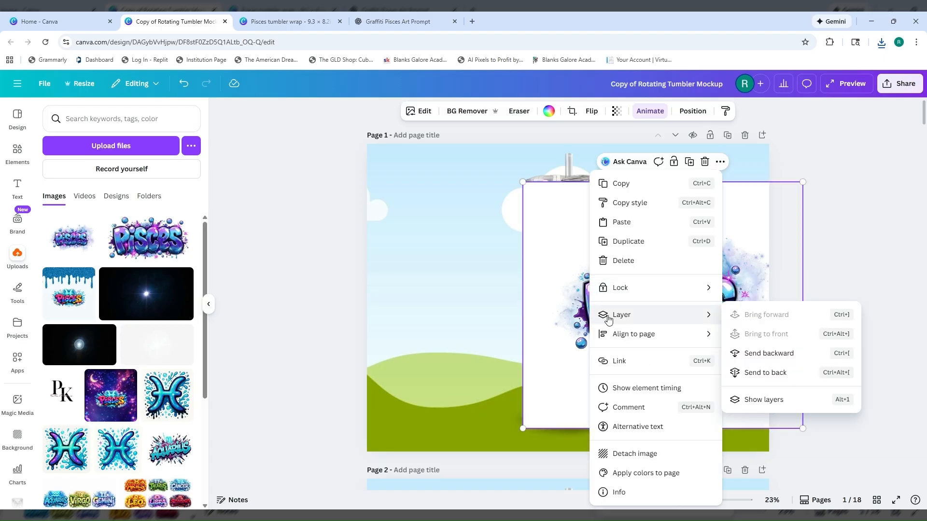
left_click(758, 373)
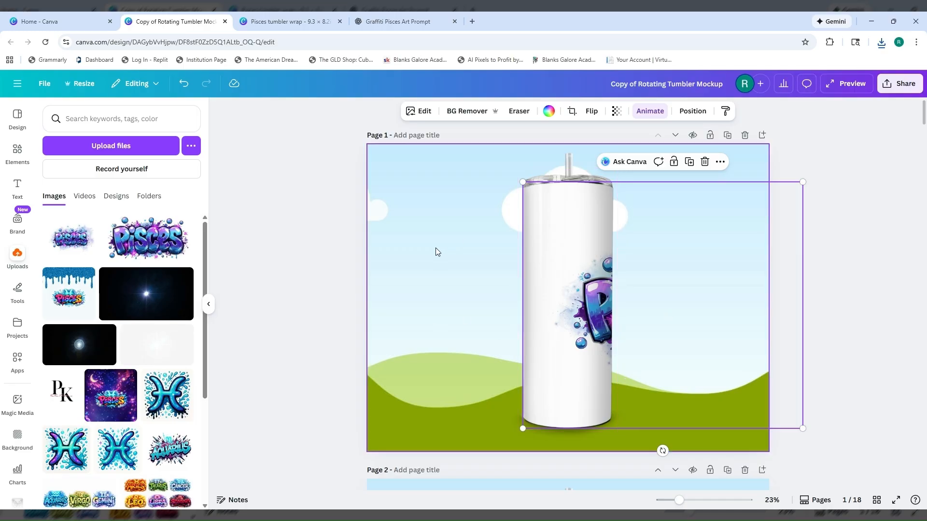
left_click(846, 89)
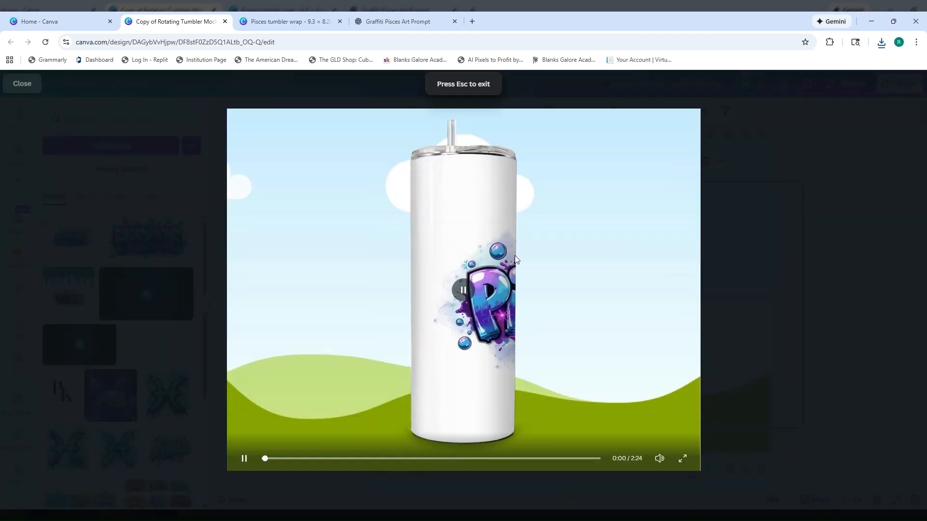